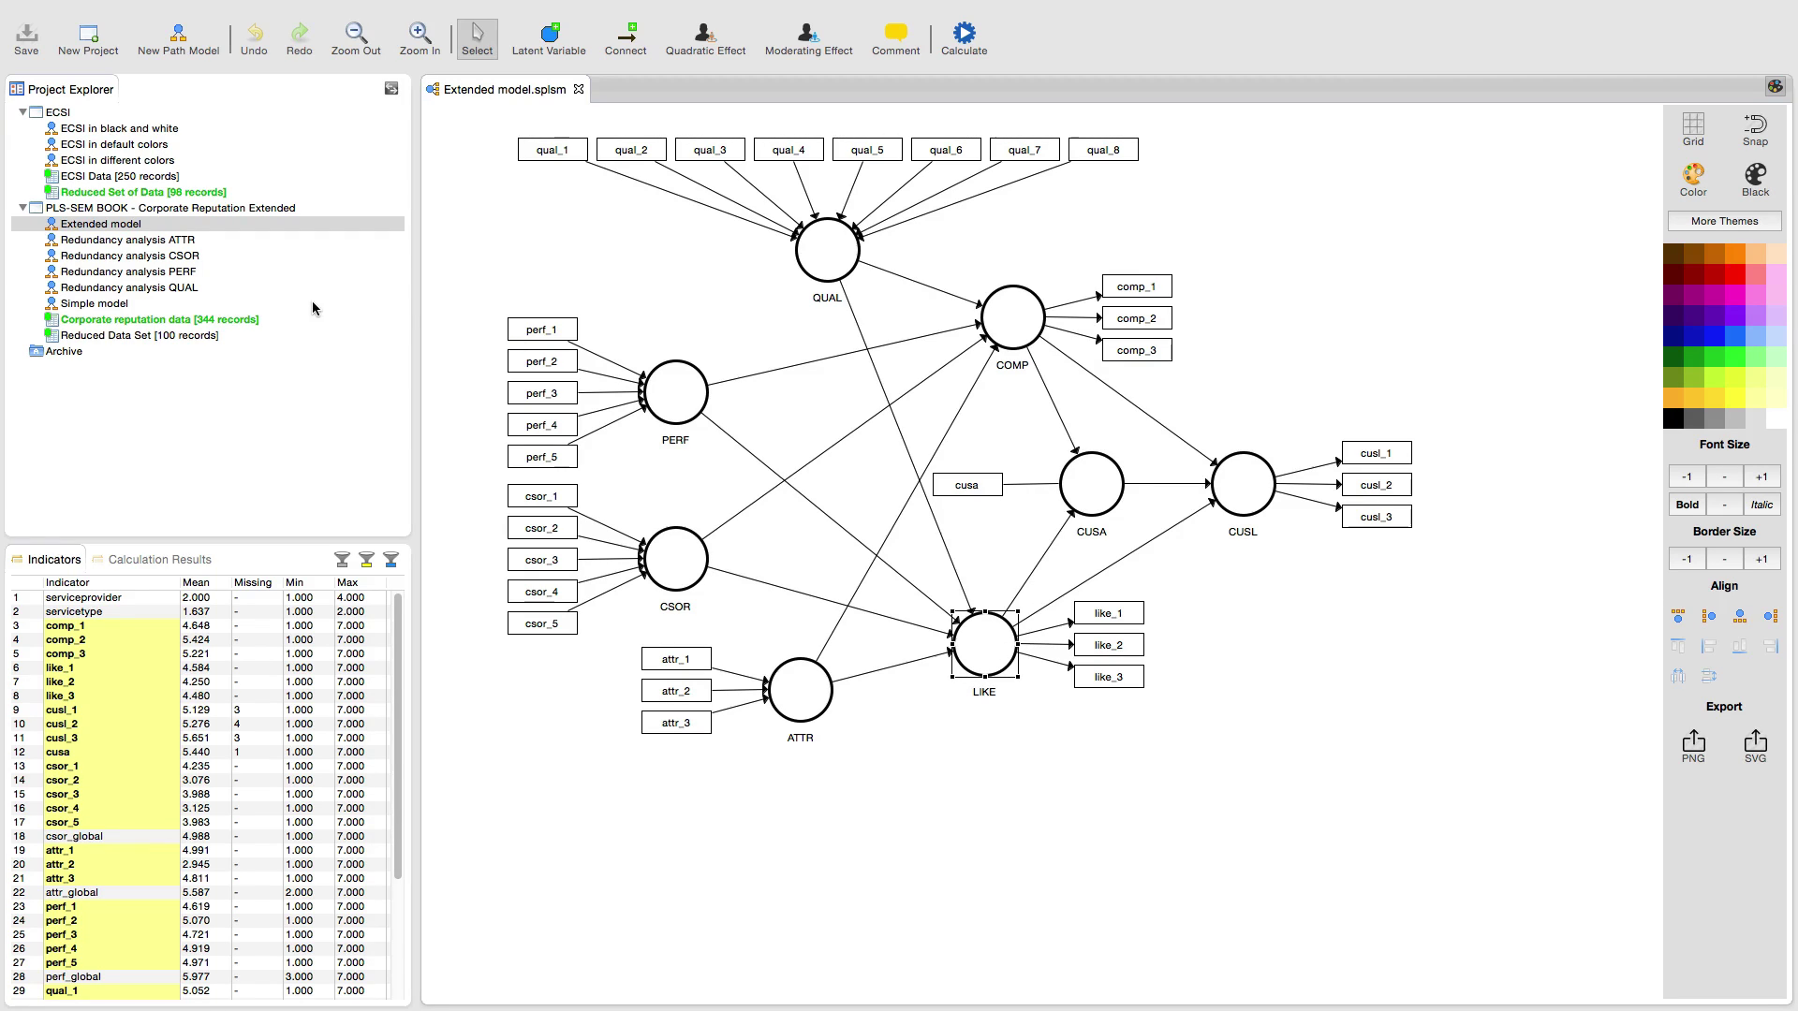
# Step: Open the Corporate reputation data file (344 records) and launch Generate Data Groups
pyautogui.click(183, 319)
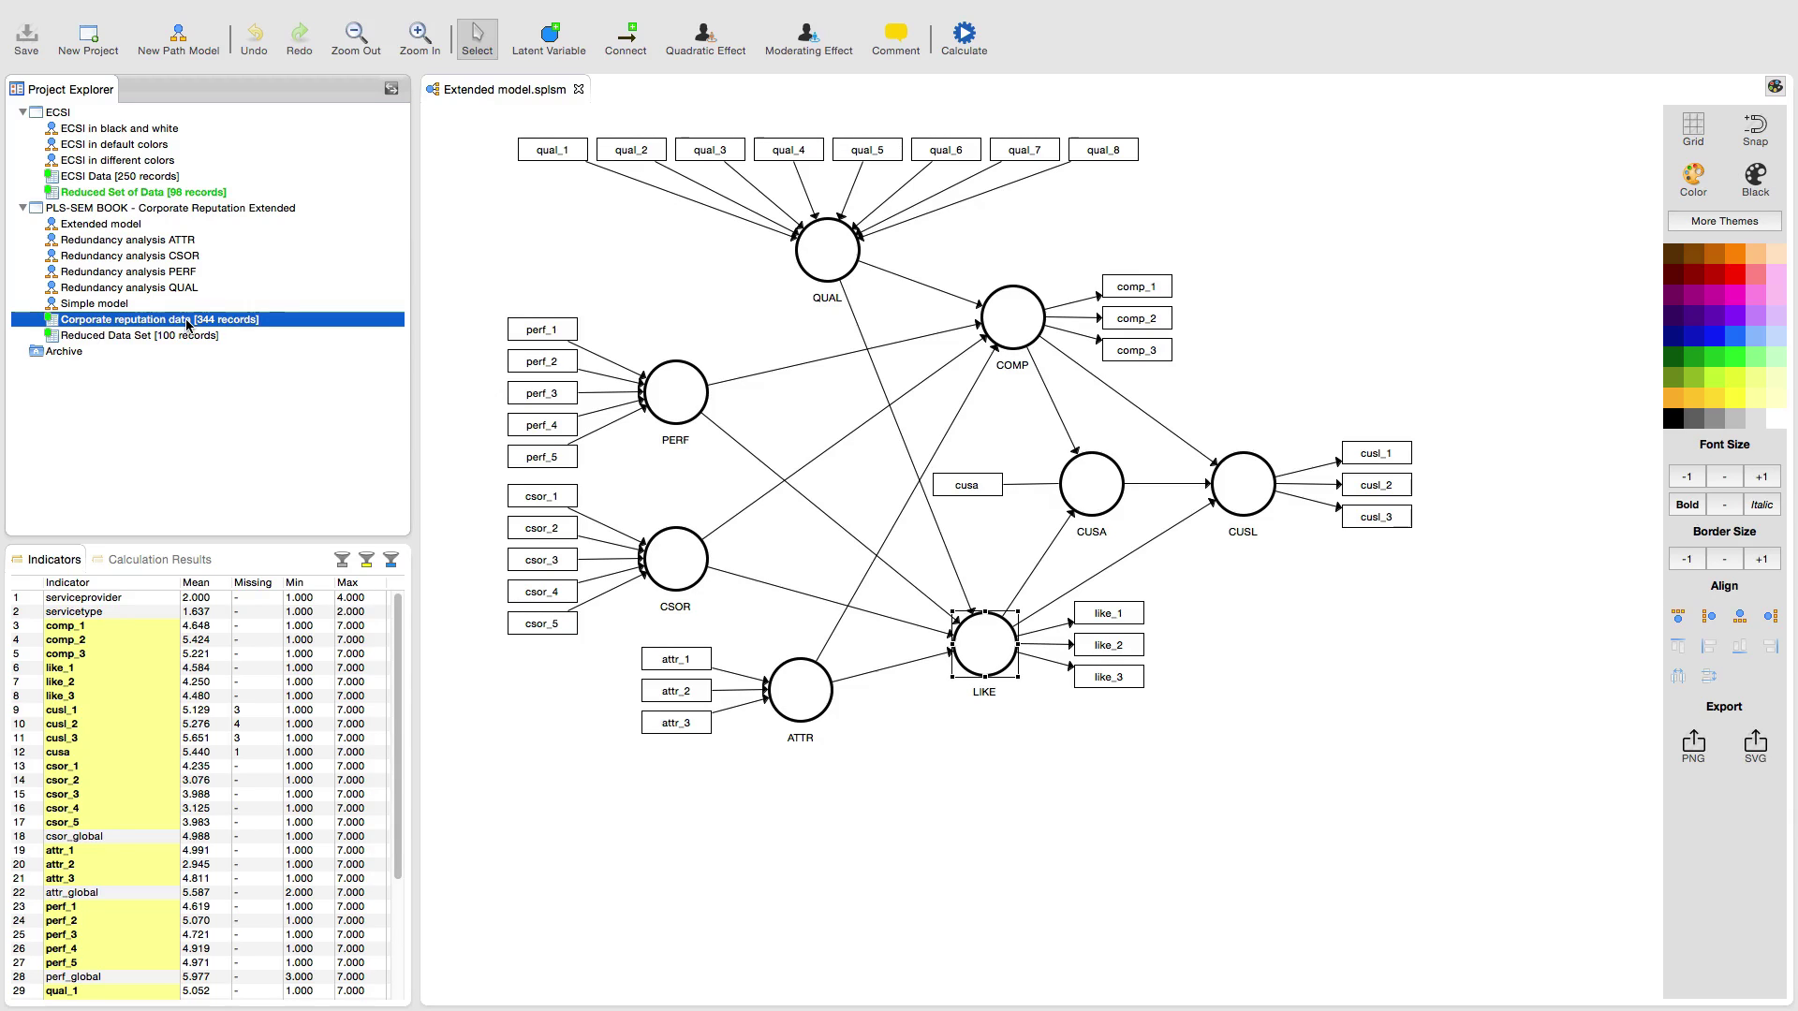
pyautogui.doubleClick(187, 324)
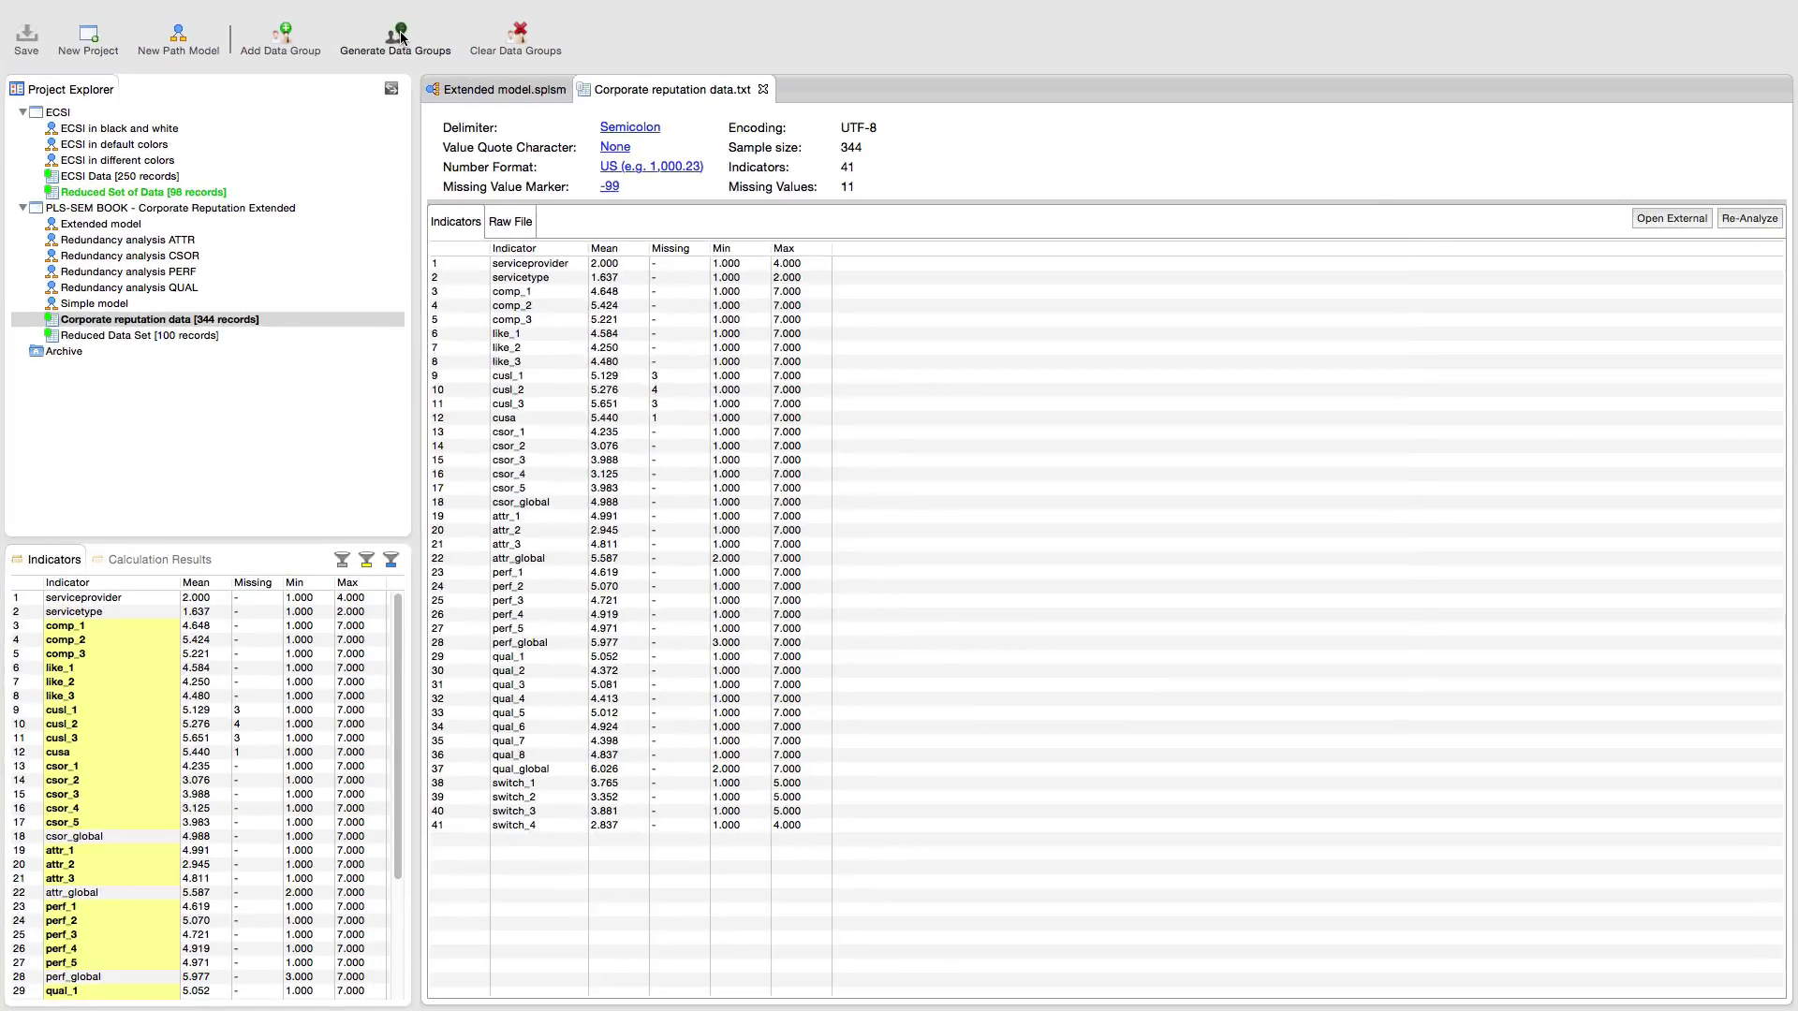
pyautogui.click(745, 59)
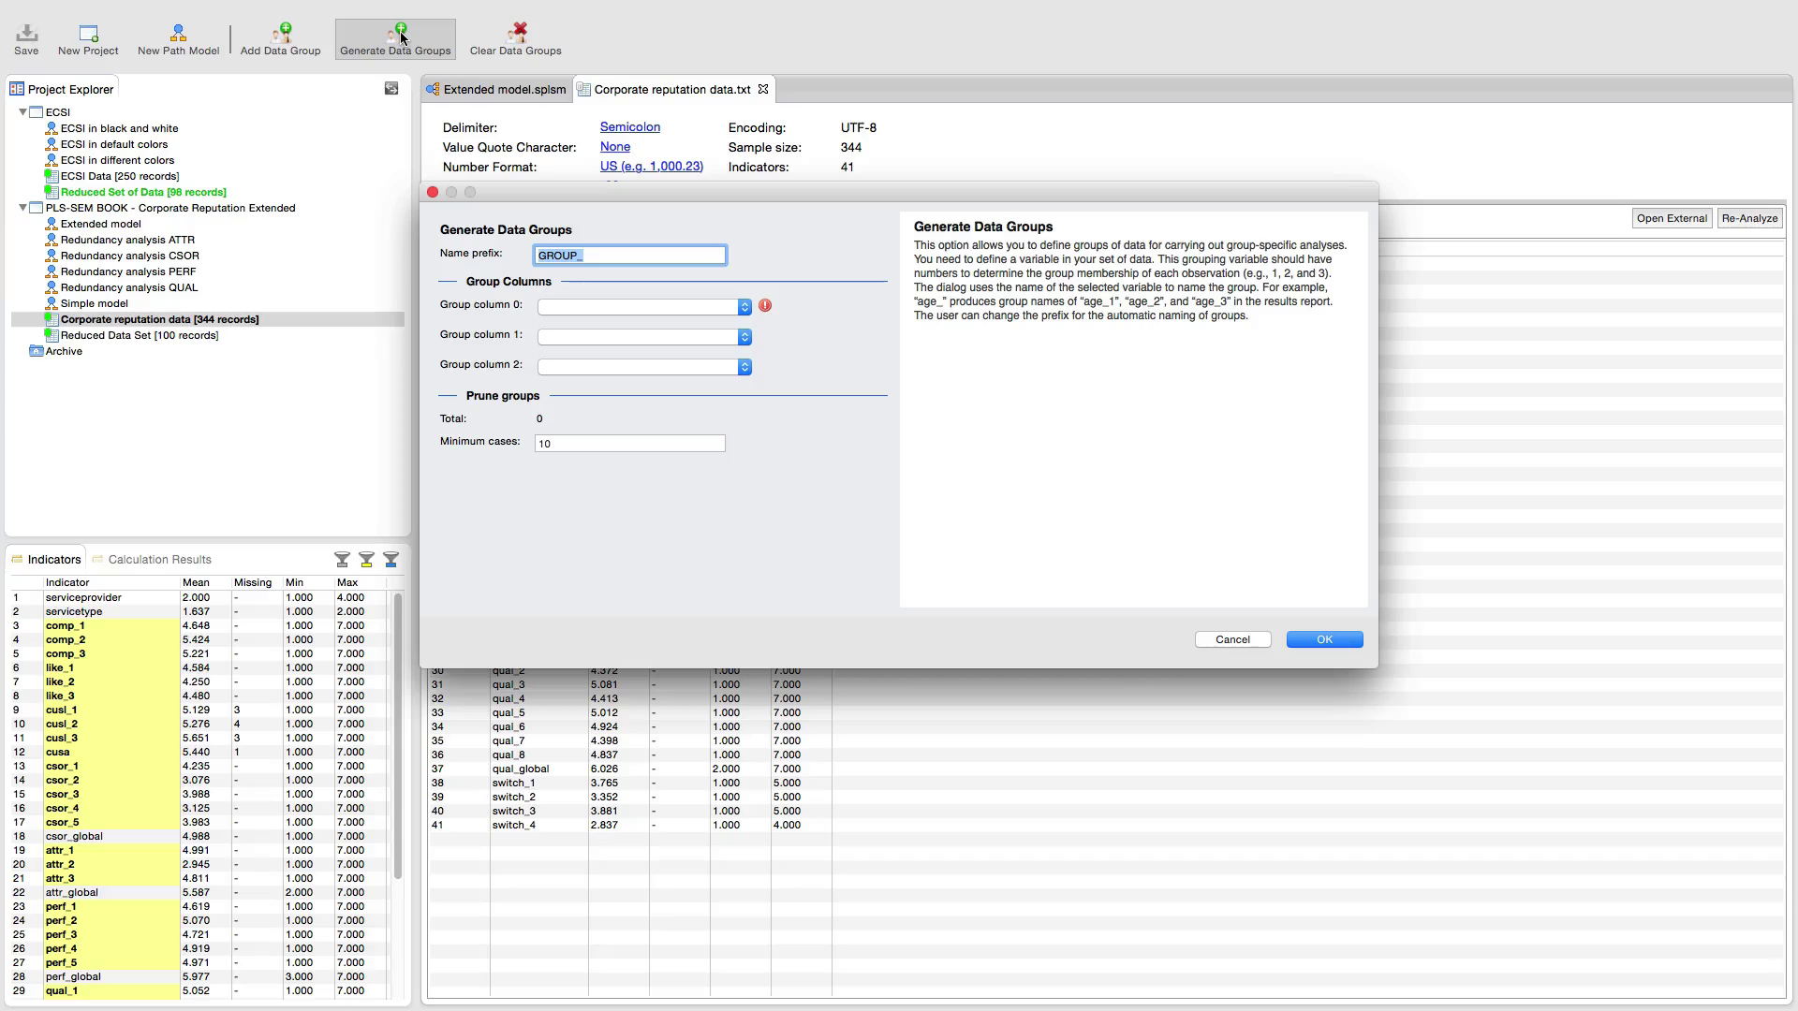
# Step: Group by servicetype in Group column 0 with minimum cases 10, giving 2 groups
pyautogui.click(746, 306)
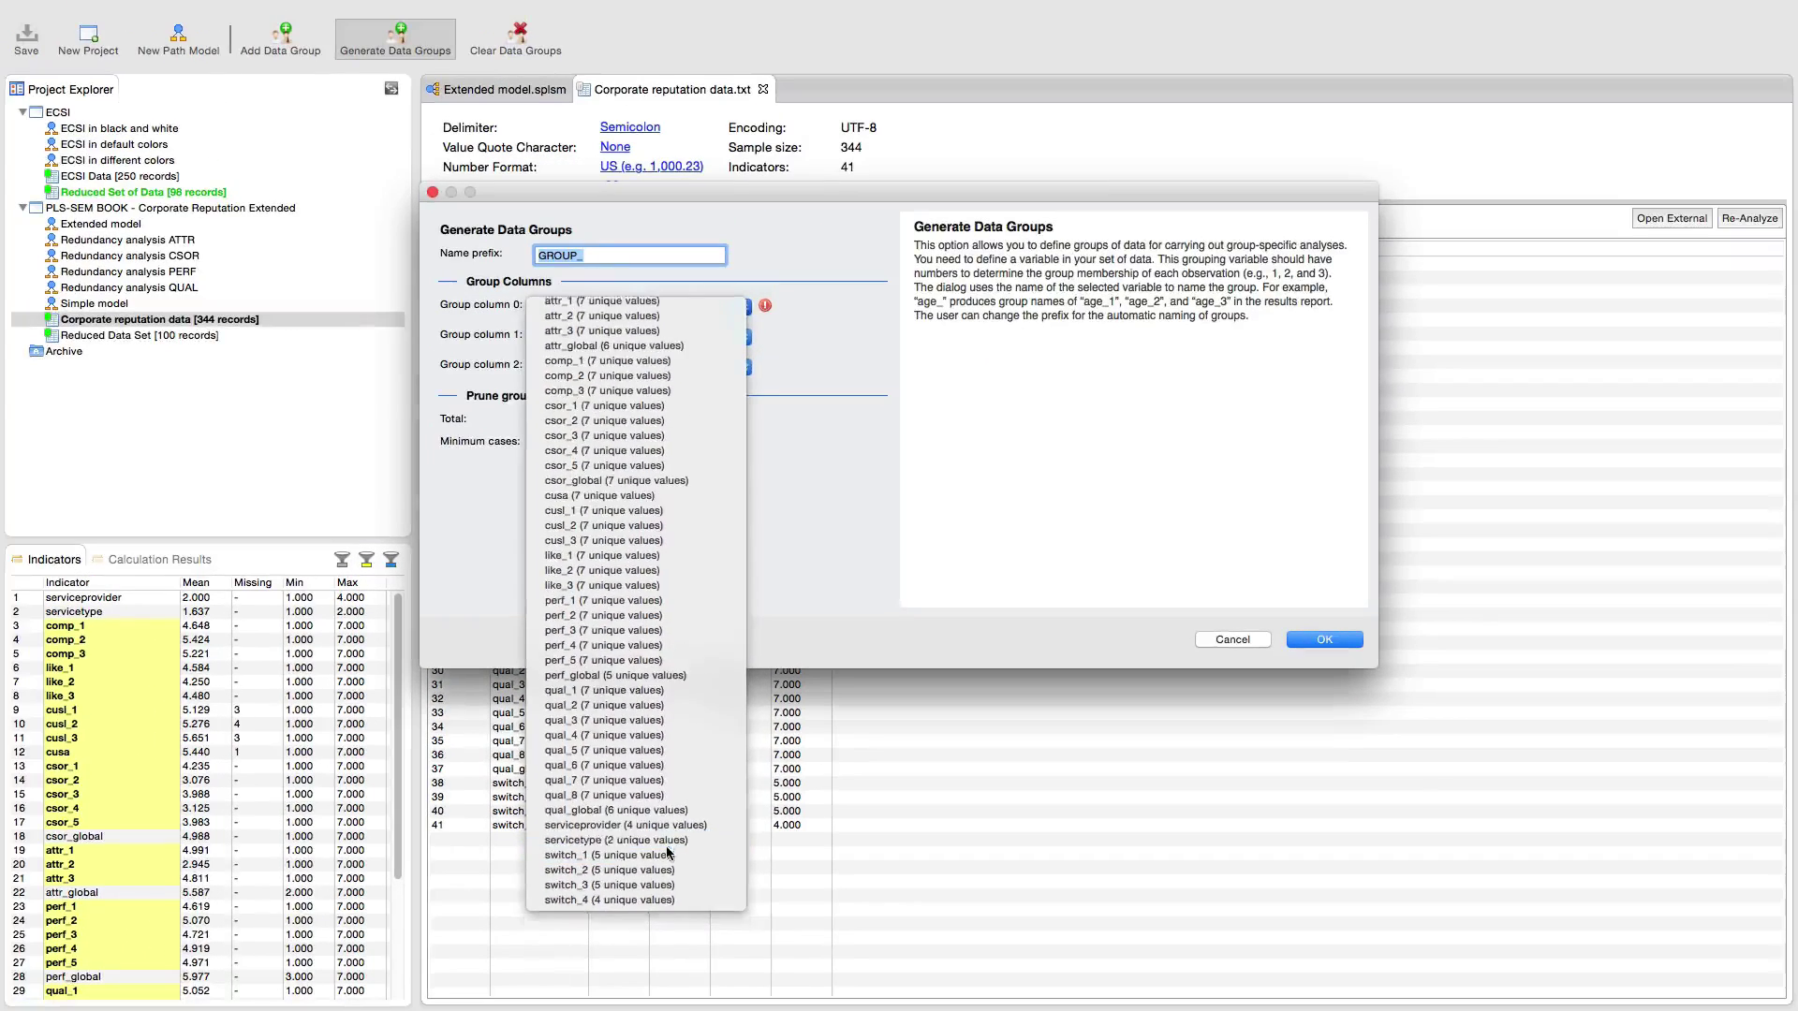
pyautogui.click(676, 667)
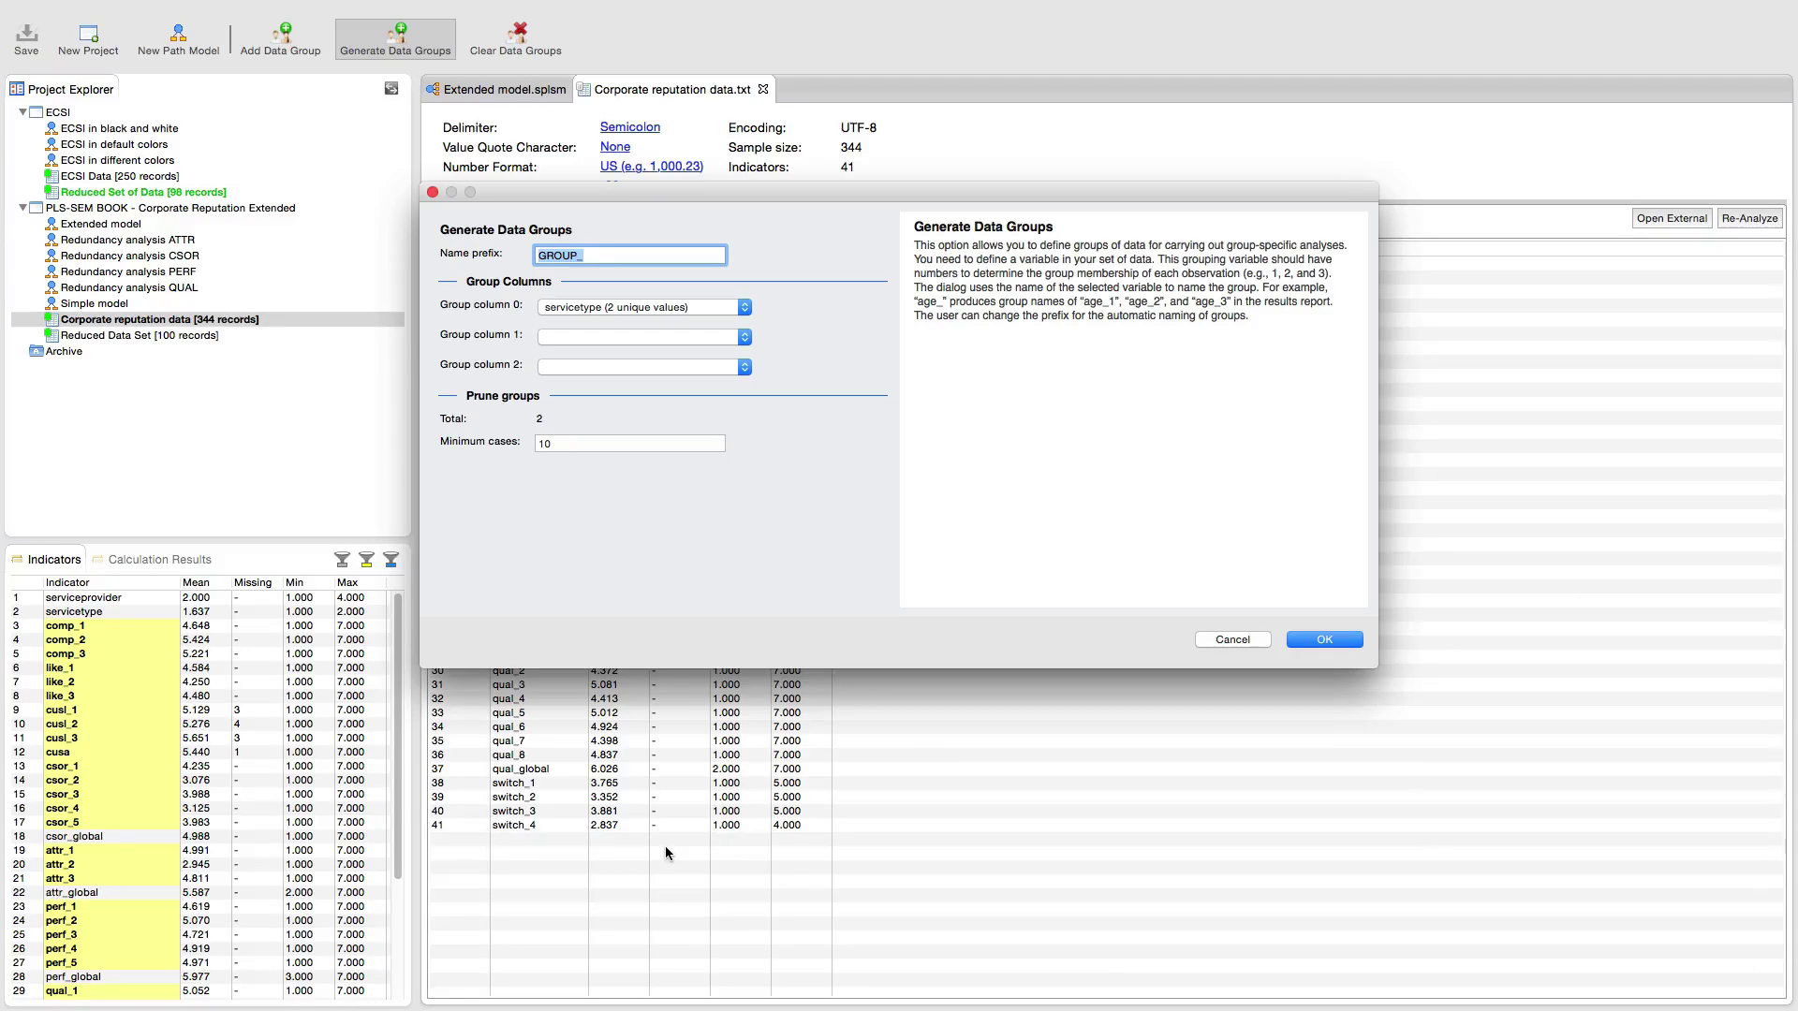
pyautogui.click(563, 445)
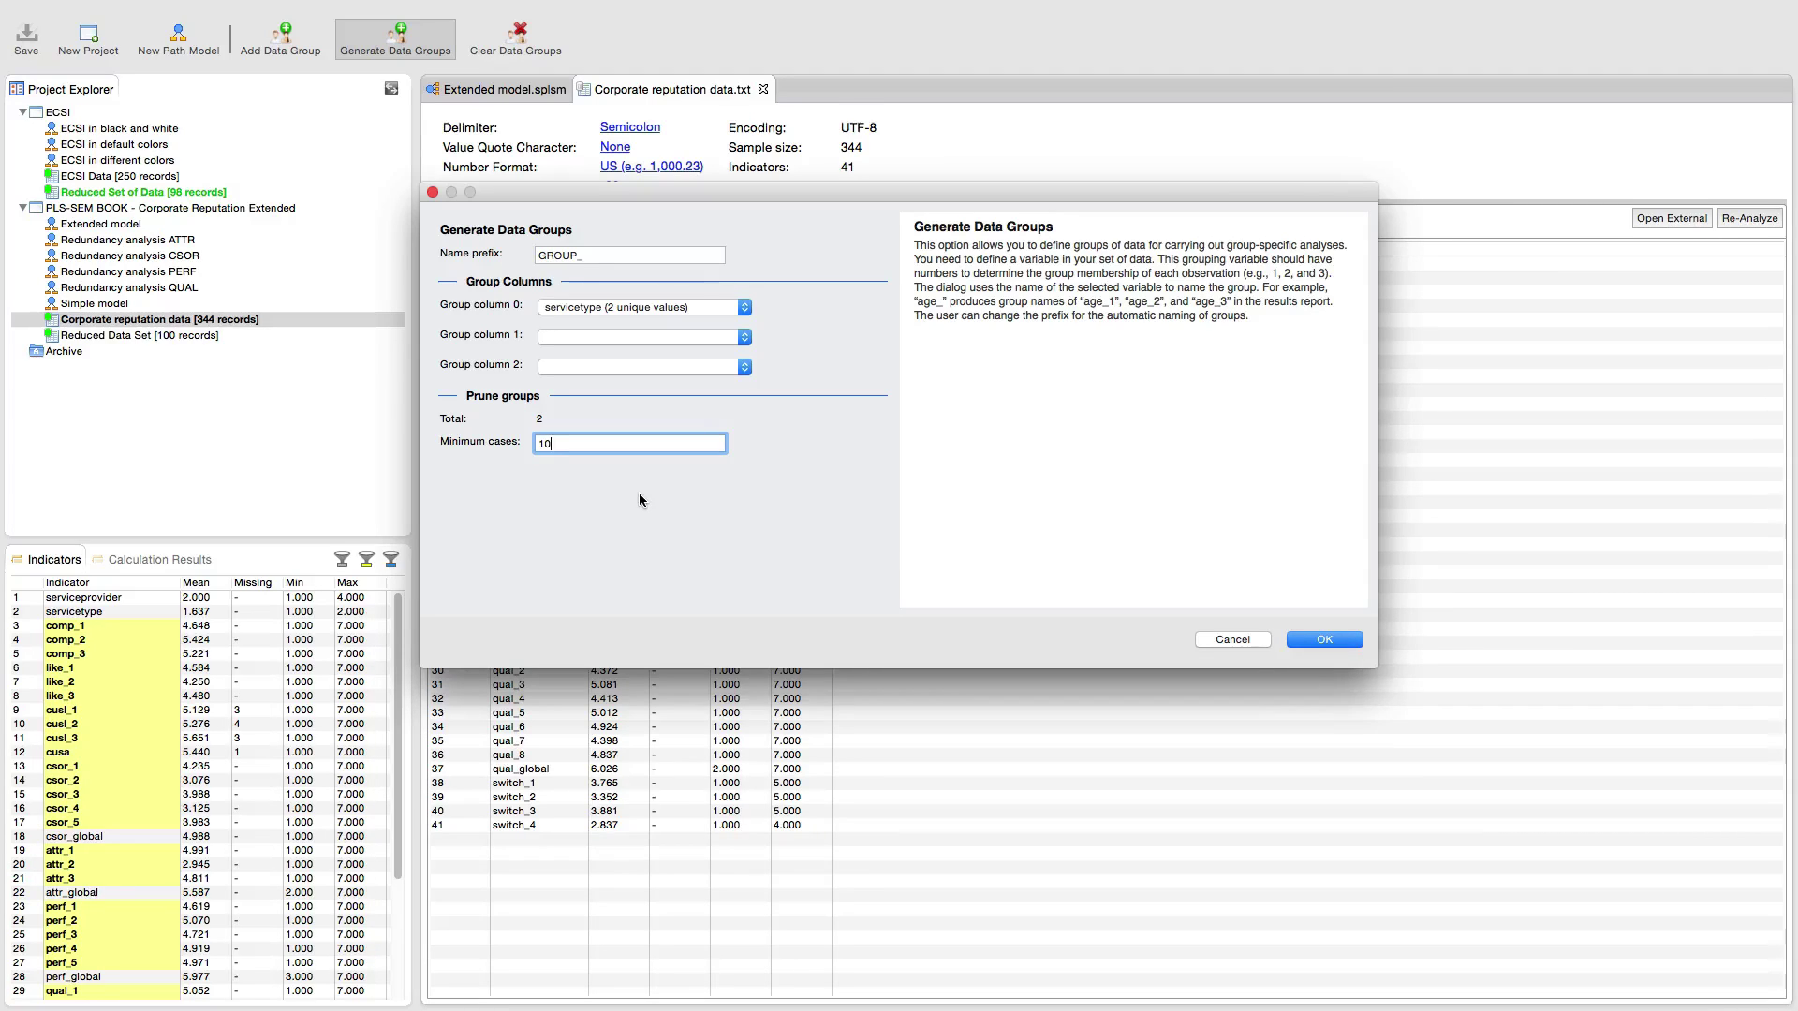
# Step: Generate GROUP_servicetype(1.0) with 125 records and GROUP_servicetype(2.0) with 219, then inspect each group
pyautogui.click(1324, 641)
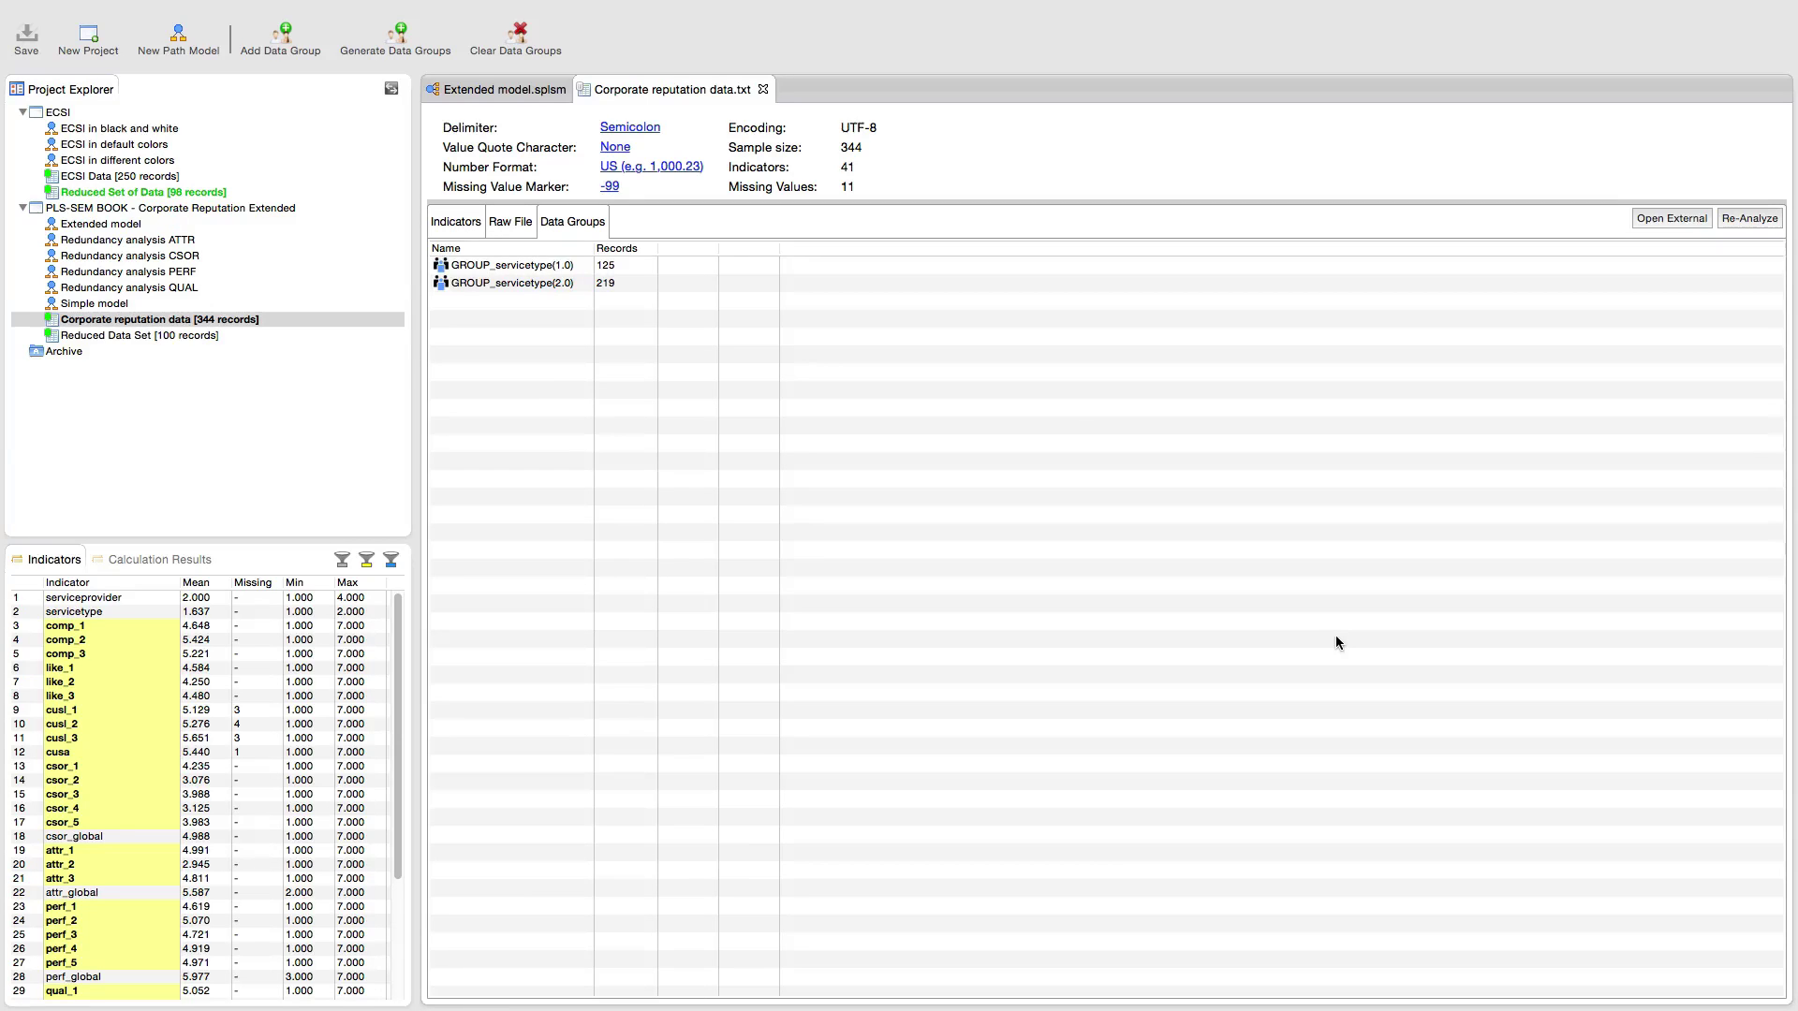
pyautogui.click(794, 265)
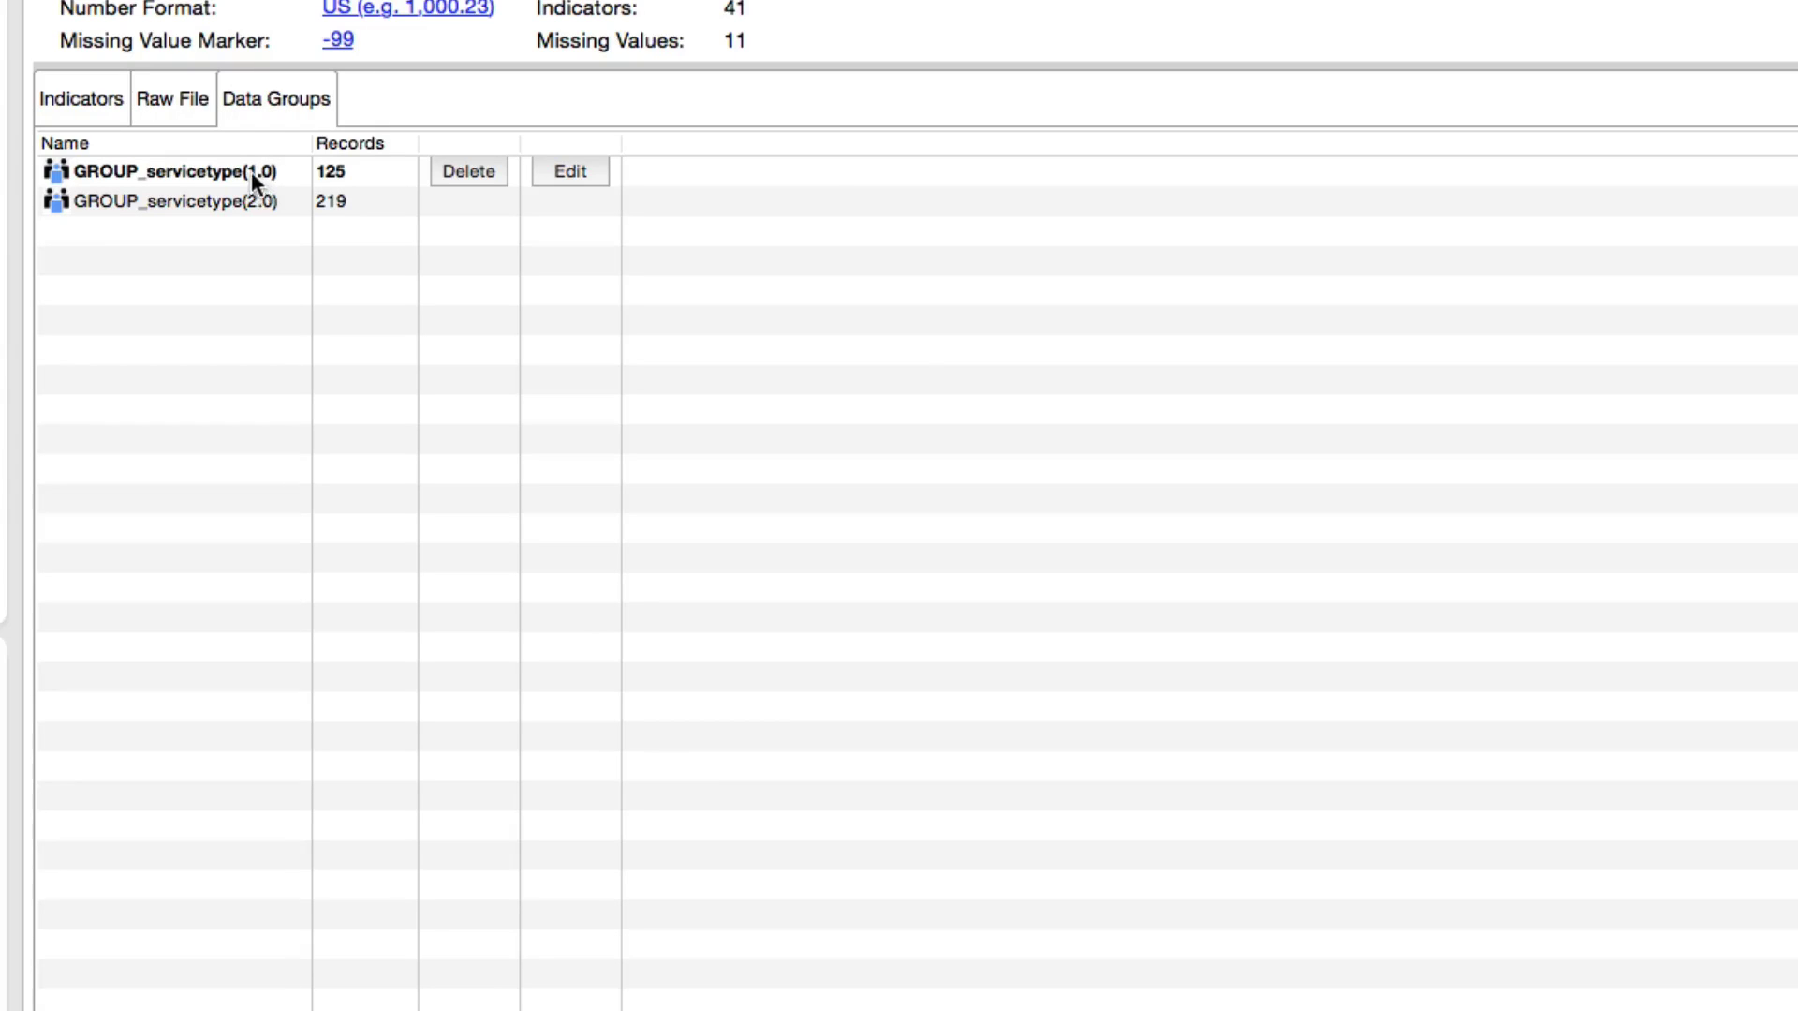
pyautogui.click(248, 199)
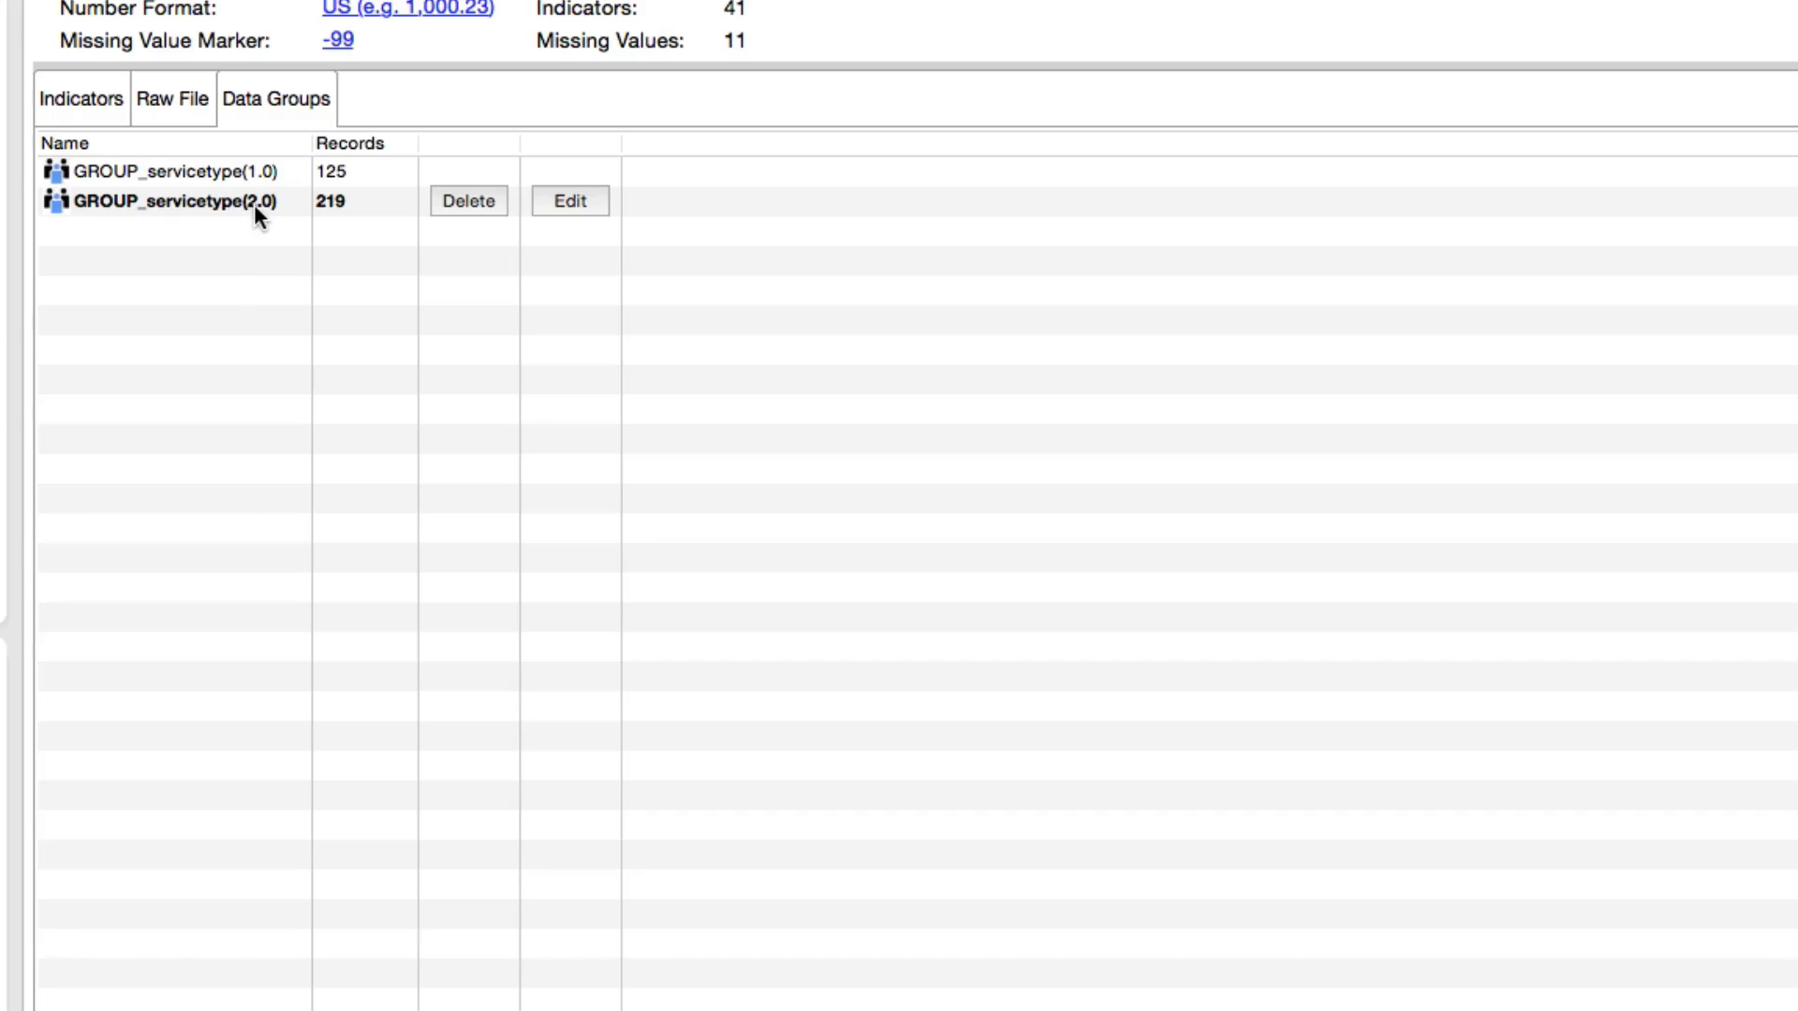
pyautogui.click(346, 172)
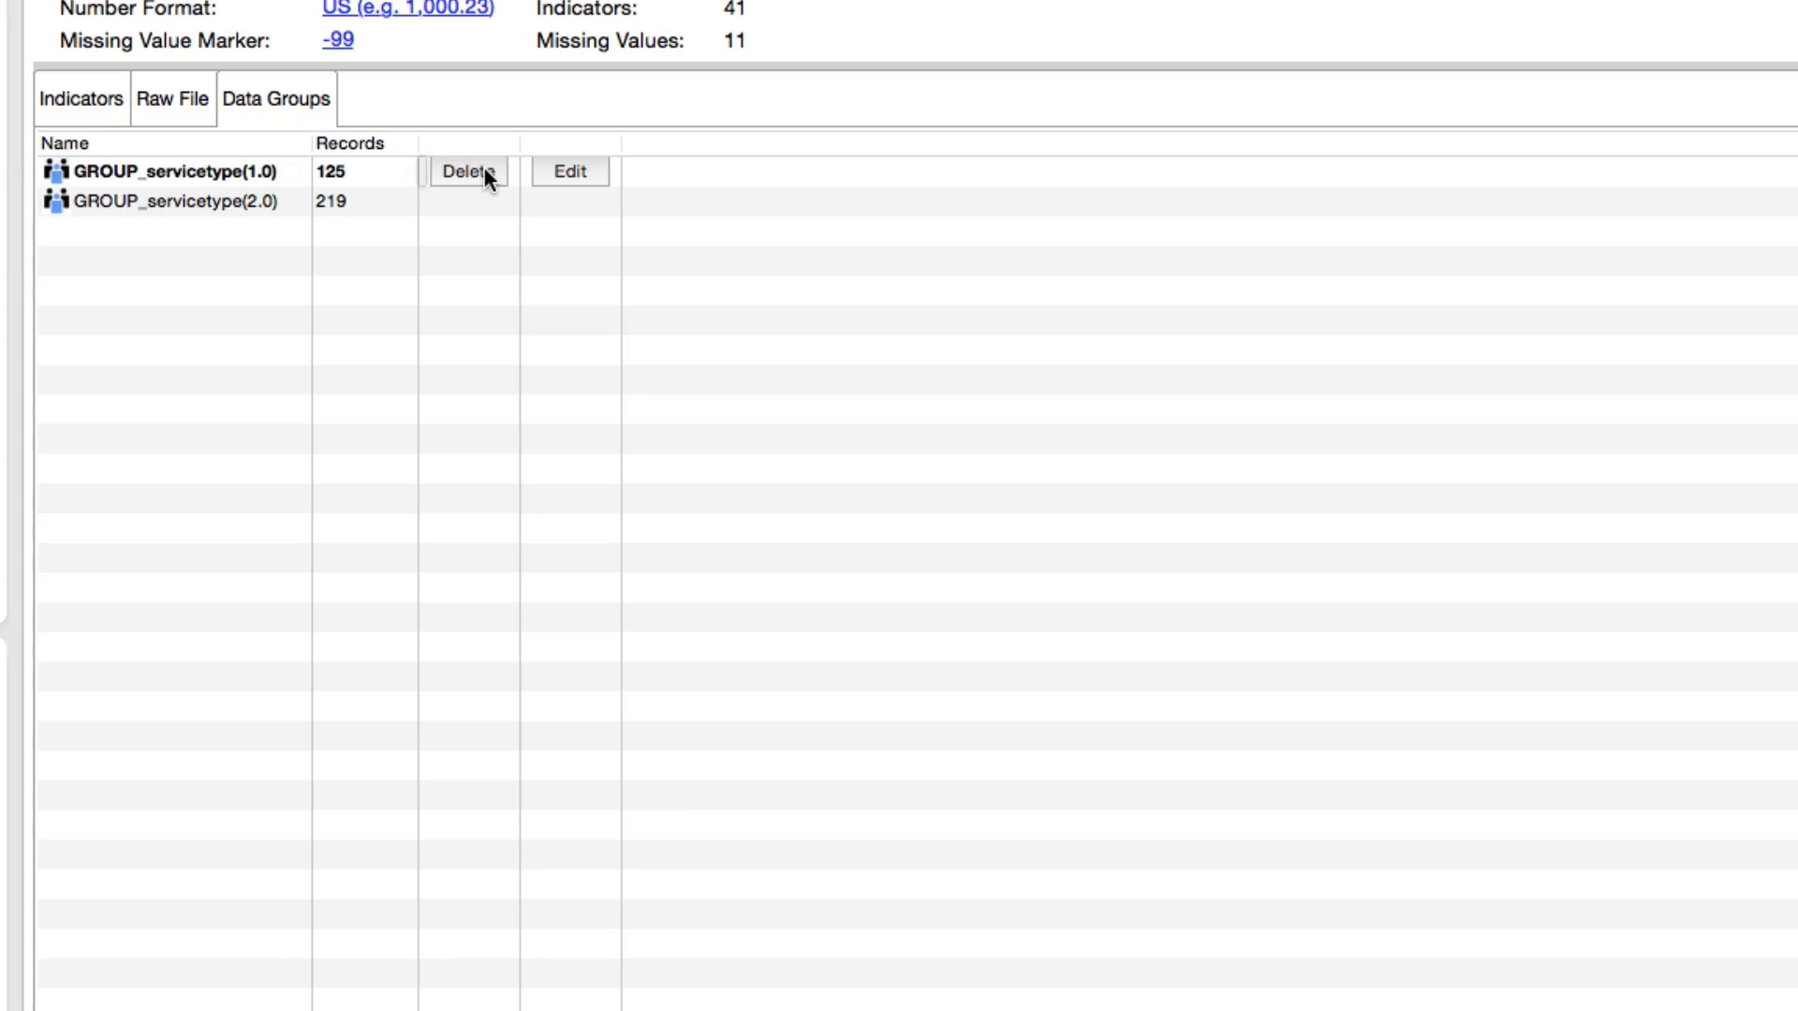
pyautogui.click(567, 172)
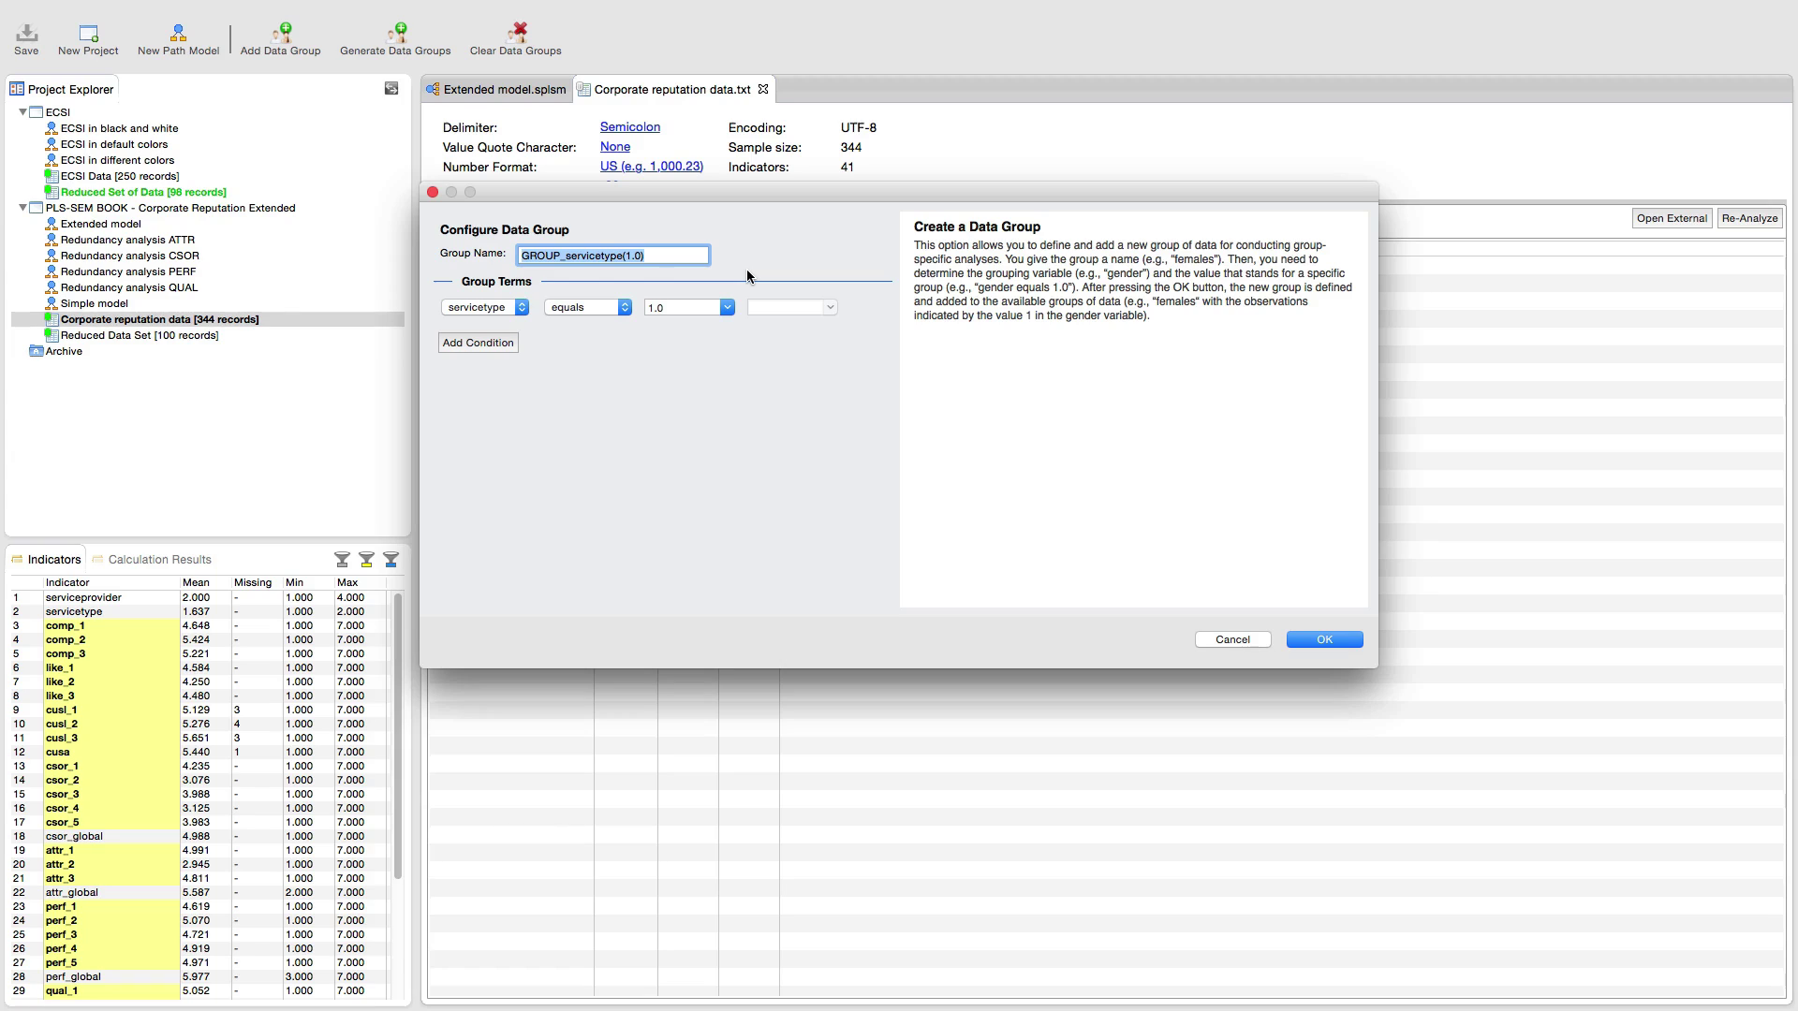
pyautogui.click(1231, 639)
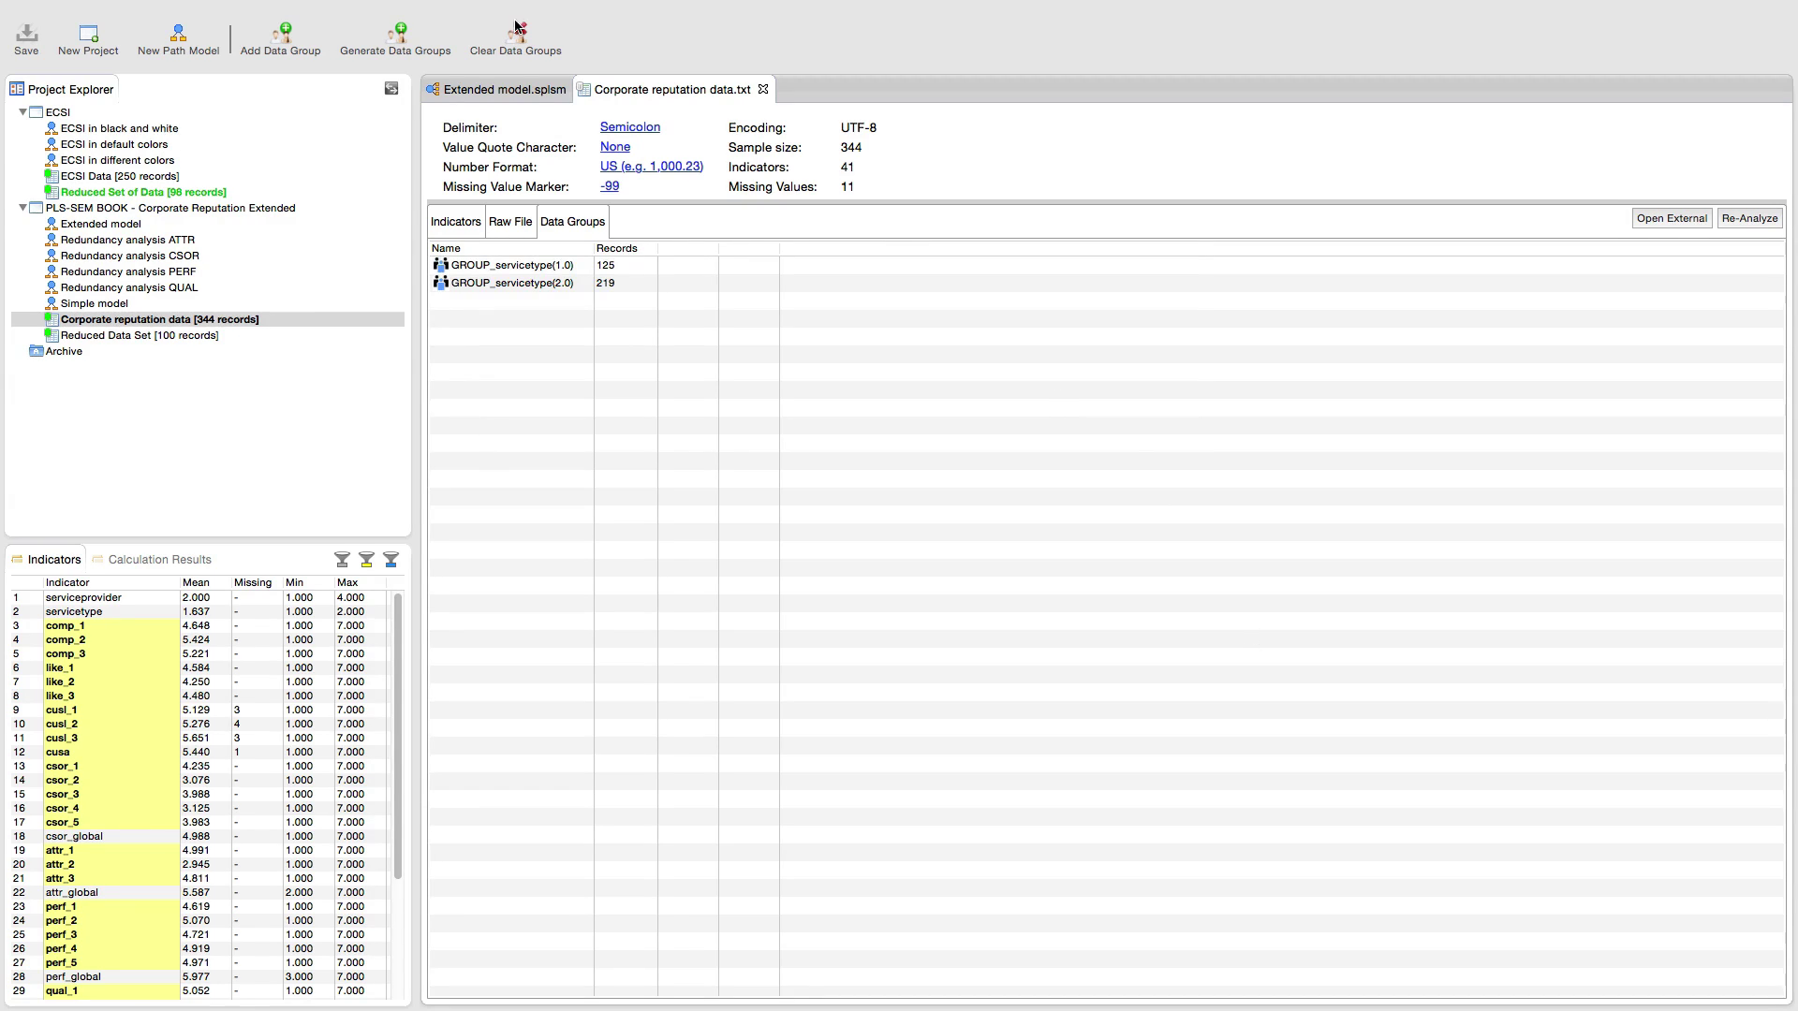
# Step: Run the PLS Algorithm on the Extended model for the full data and both servicetype groups
pyautogui.click(510, 89)
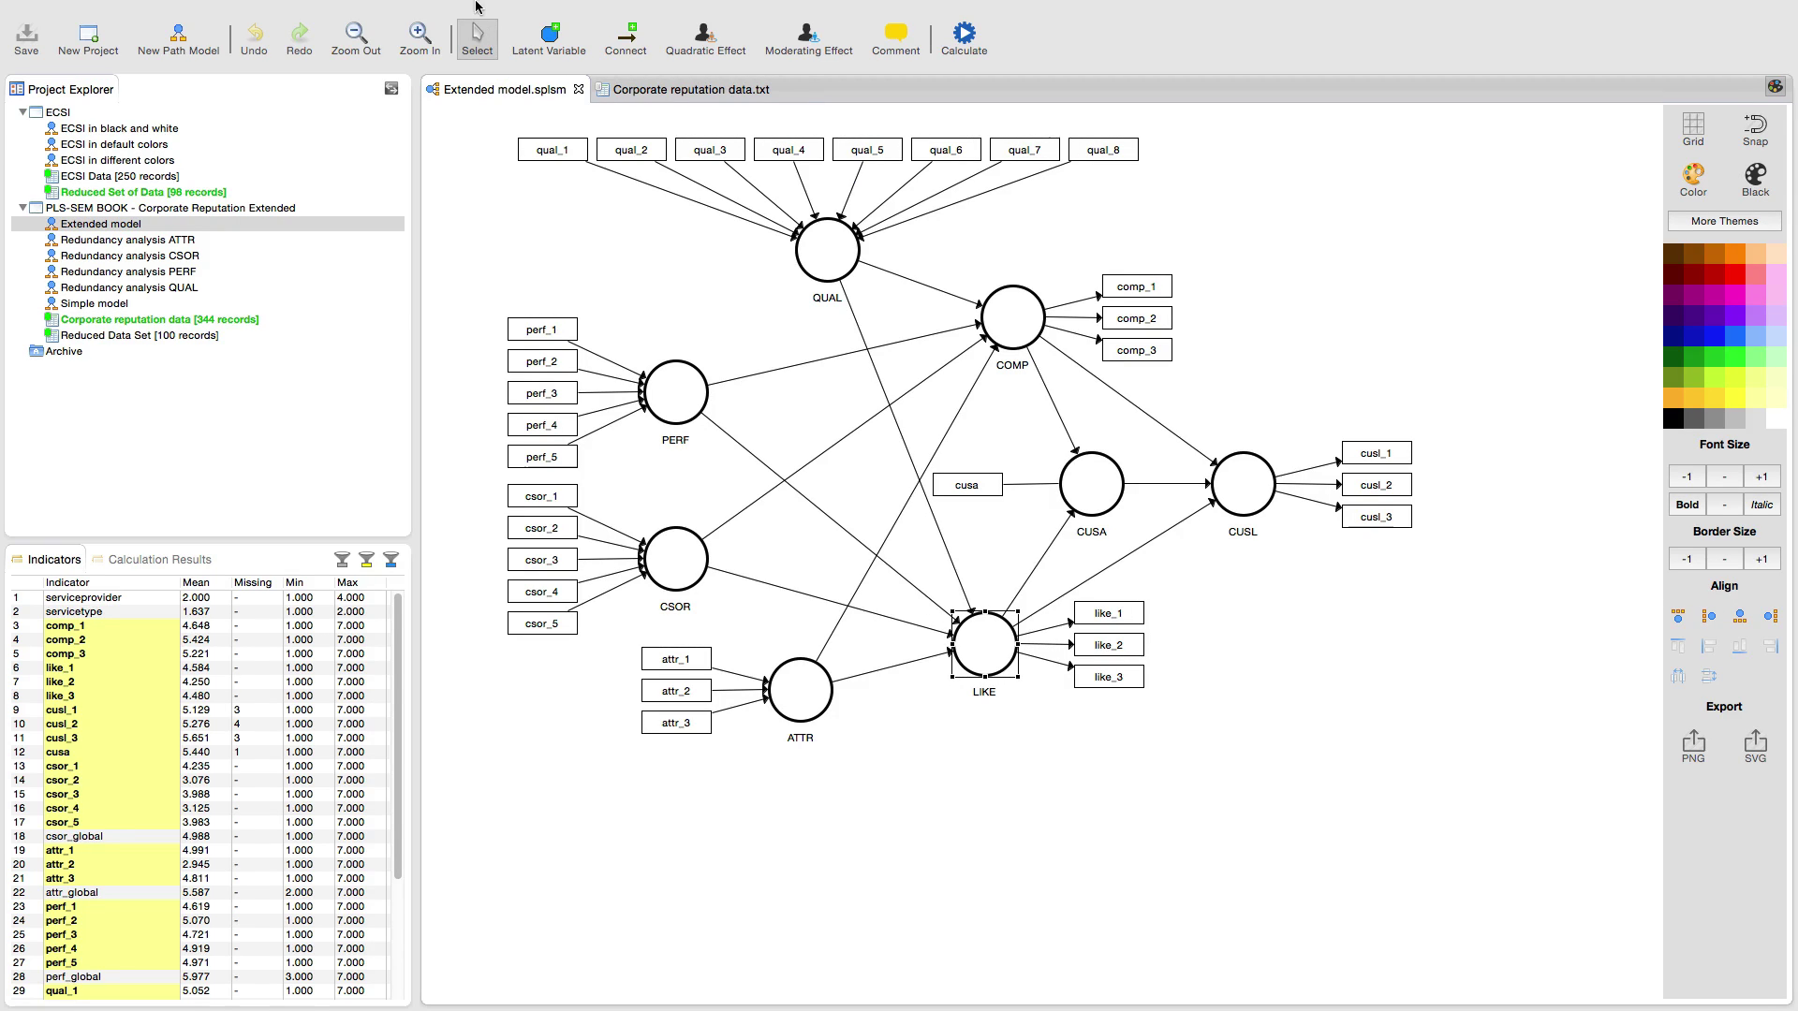
pyautogui.moveTo(475, 3)
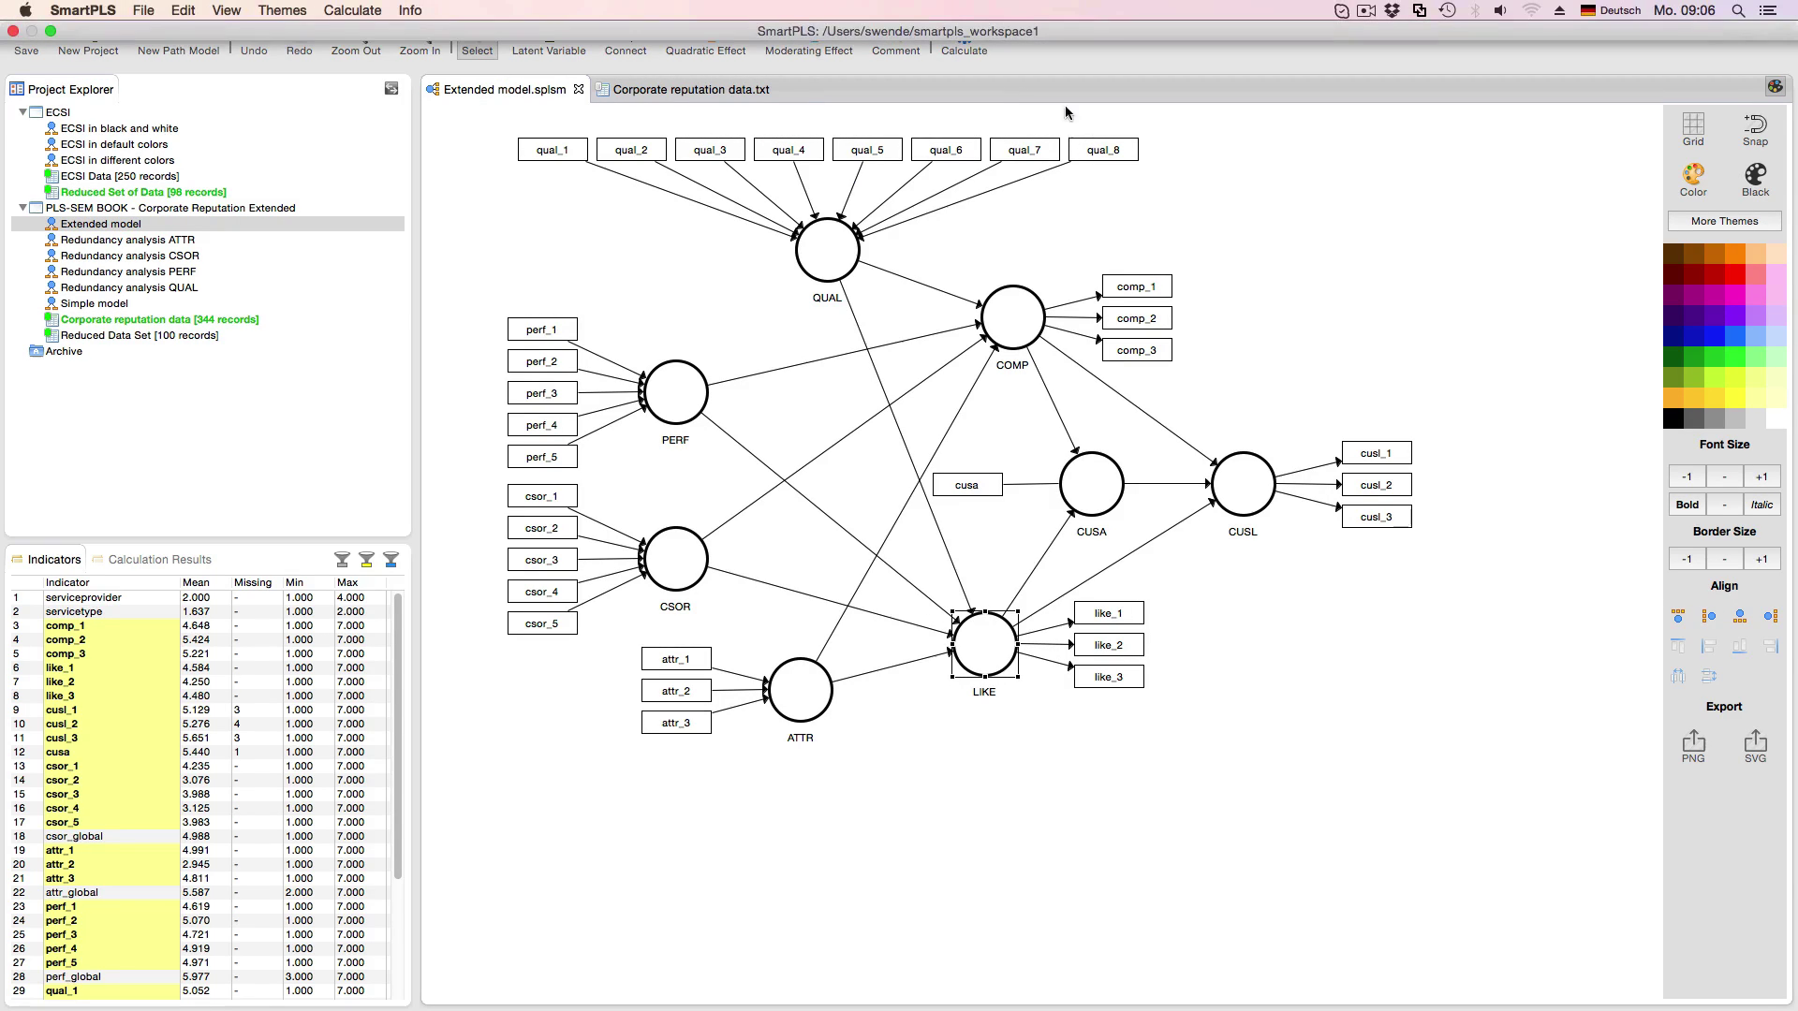
pyautogui.click(966, 35)
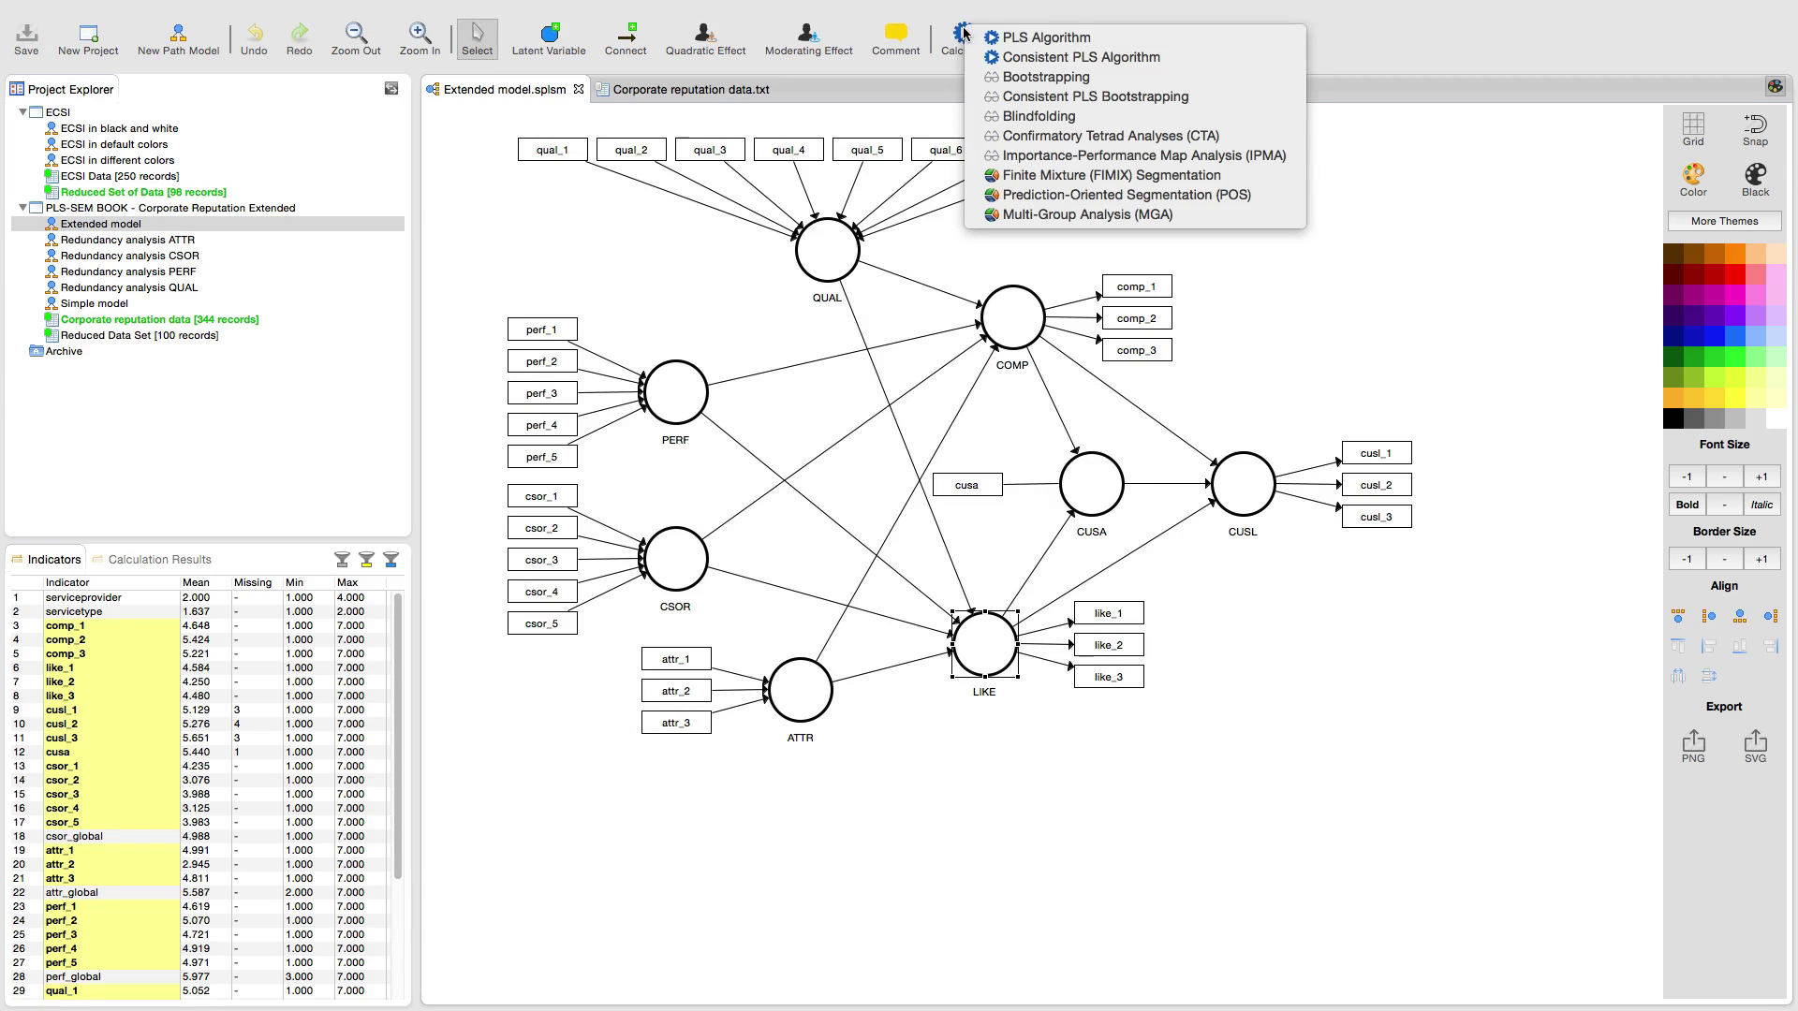
pyautogui.click(991, 38)
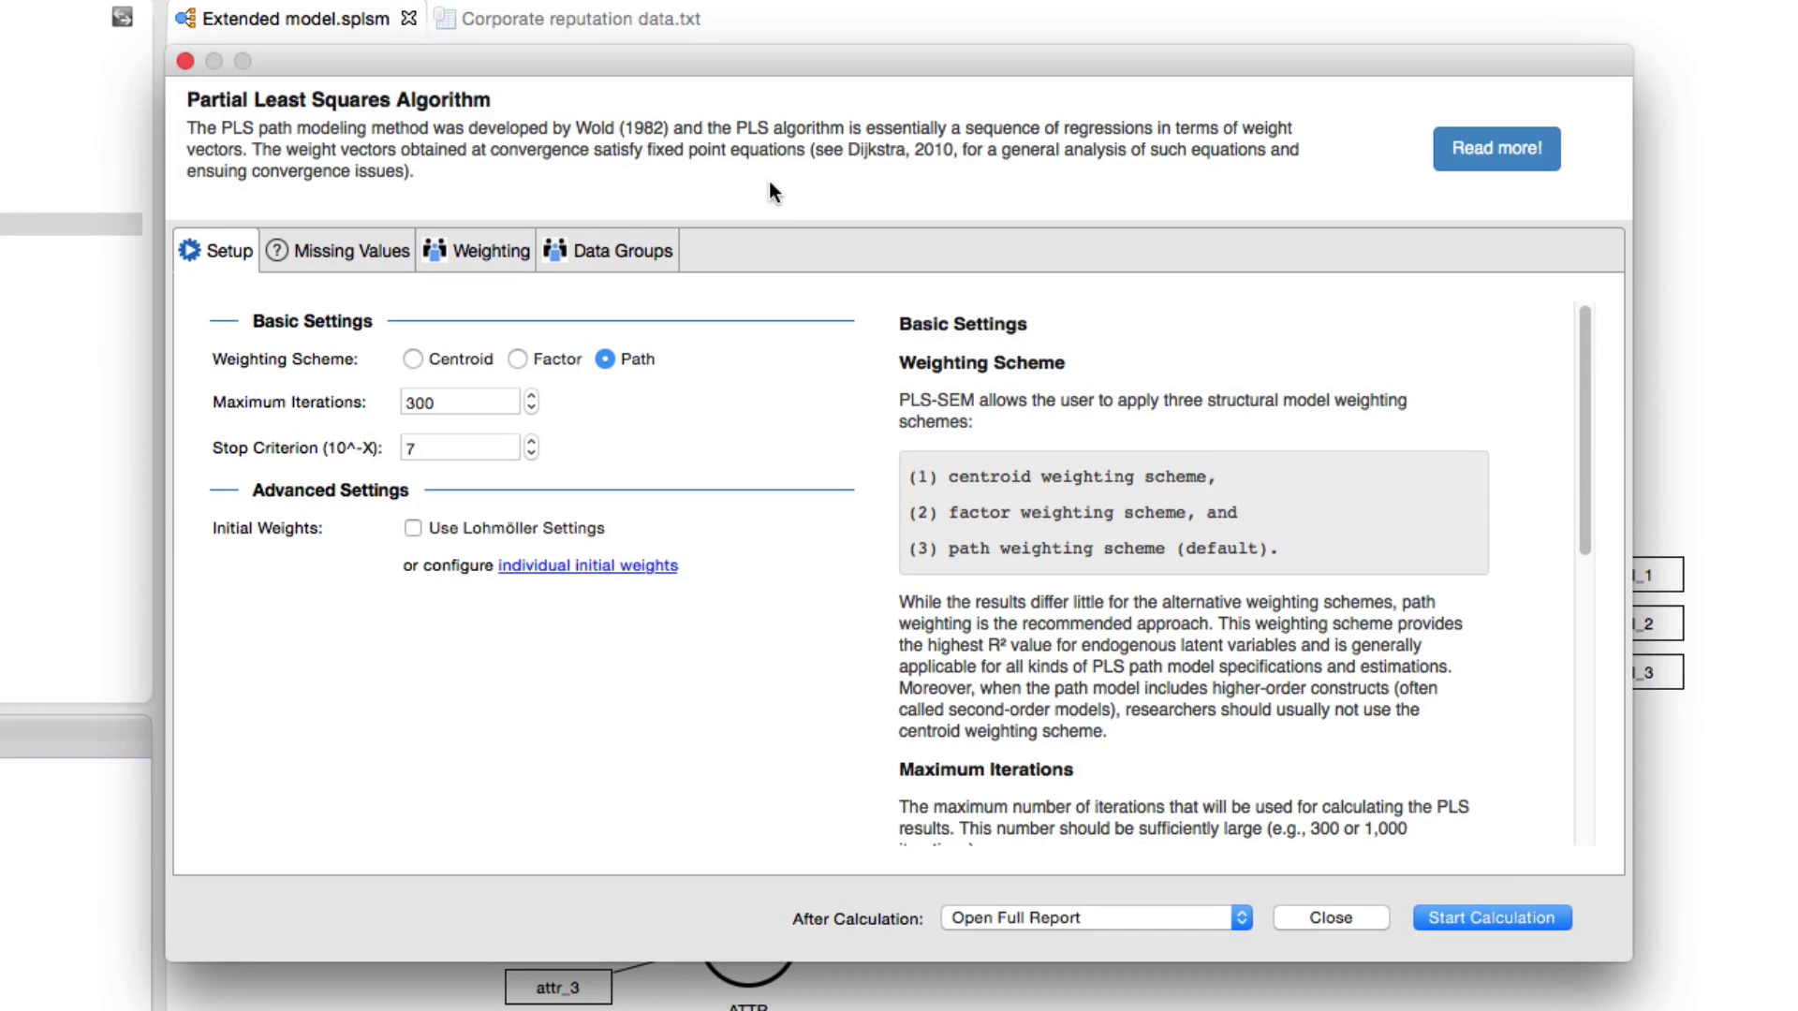
pyautogui.click(641, 254)
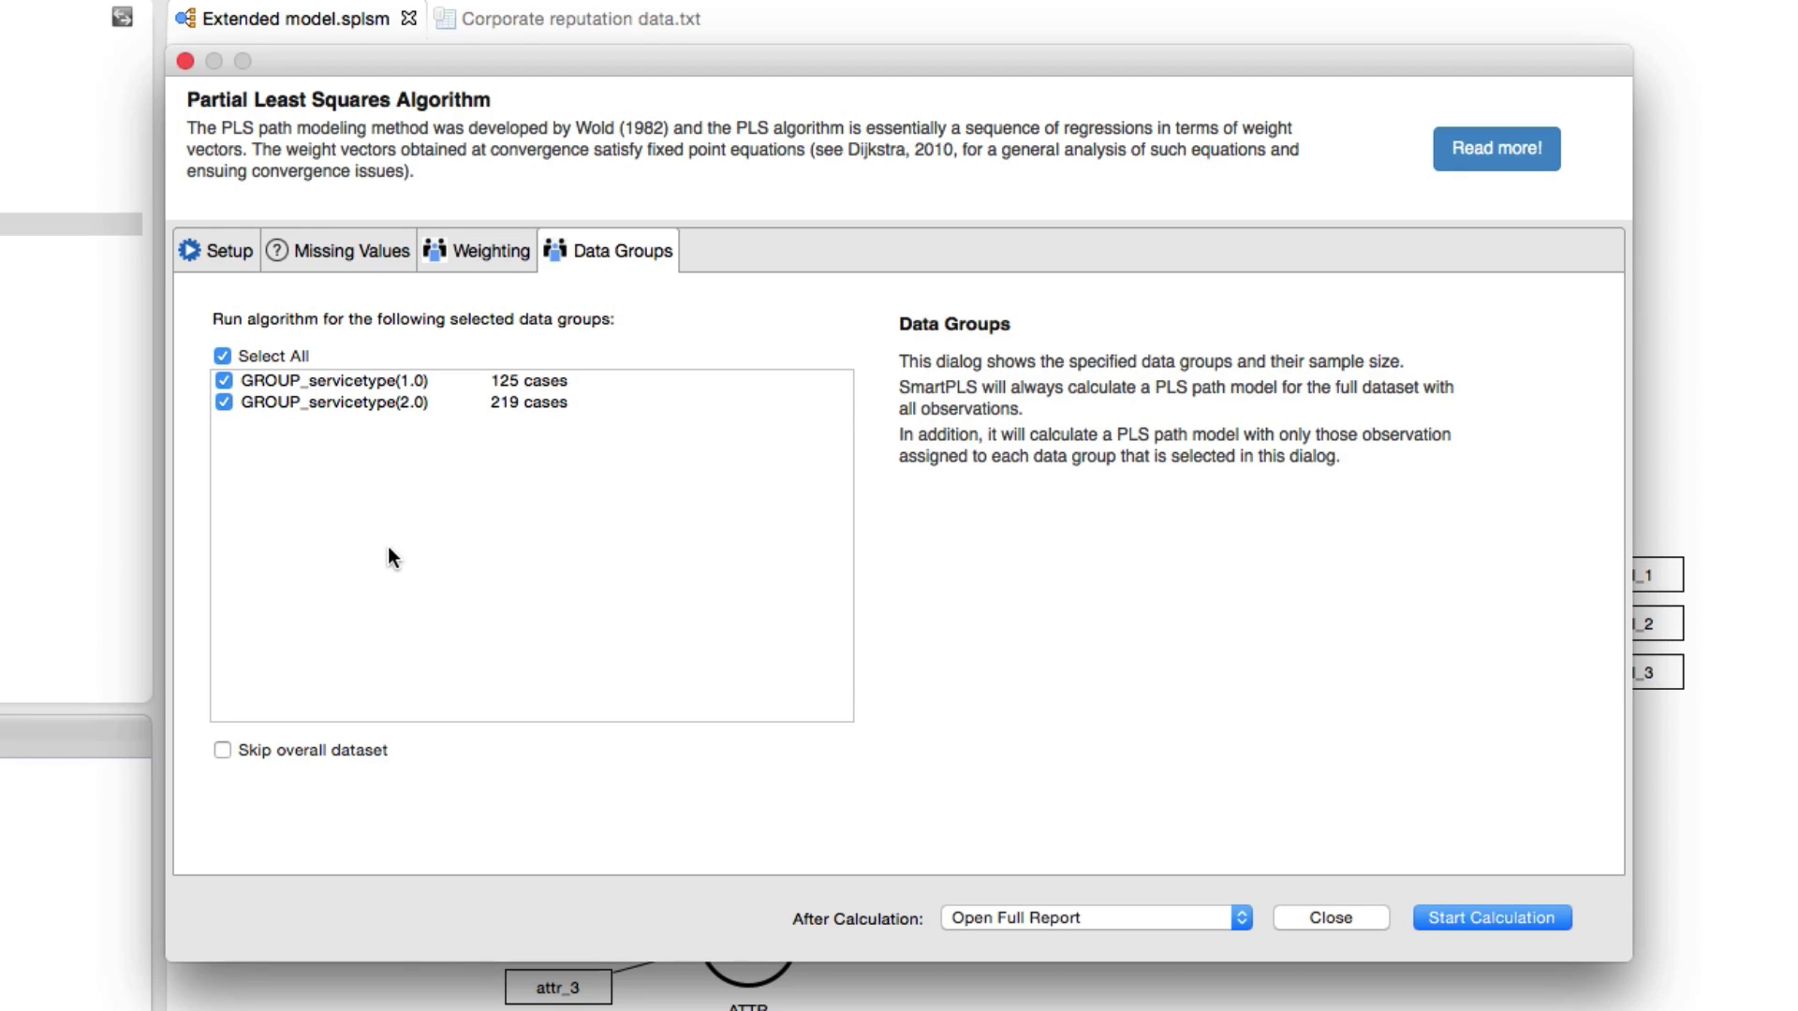
pyautogui.click(1510, 913)
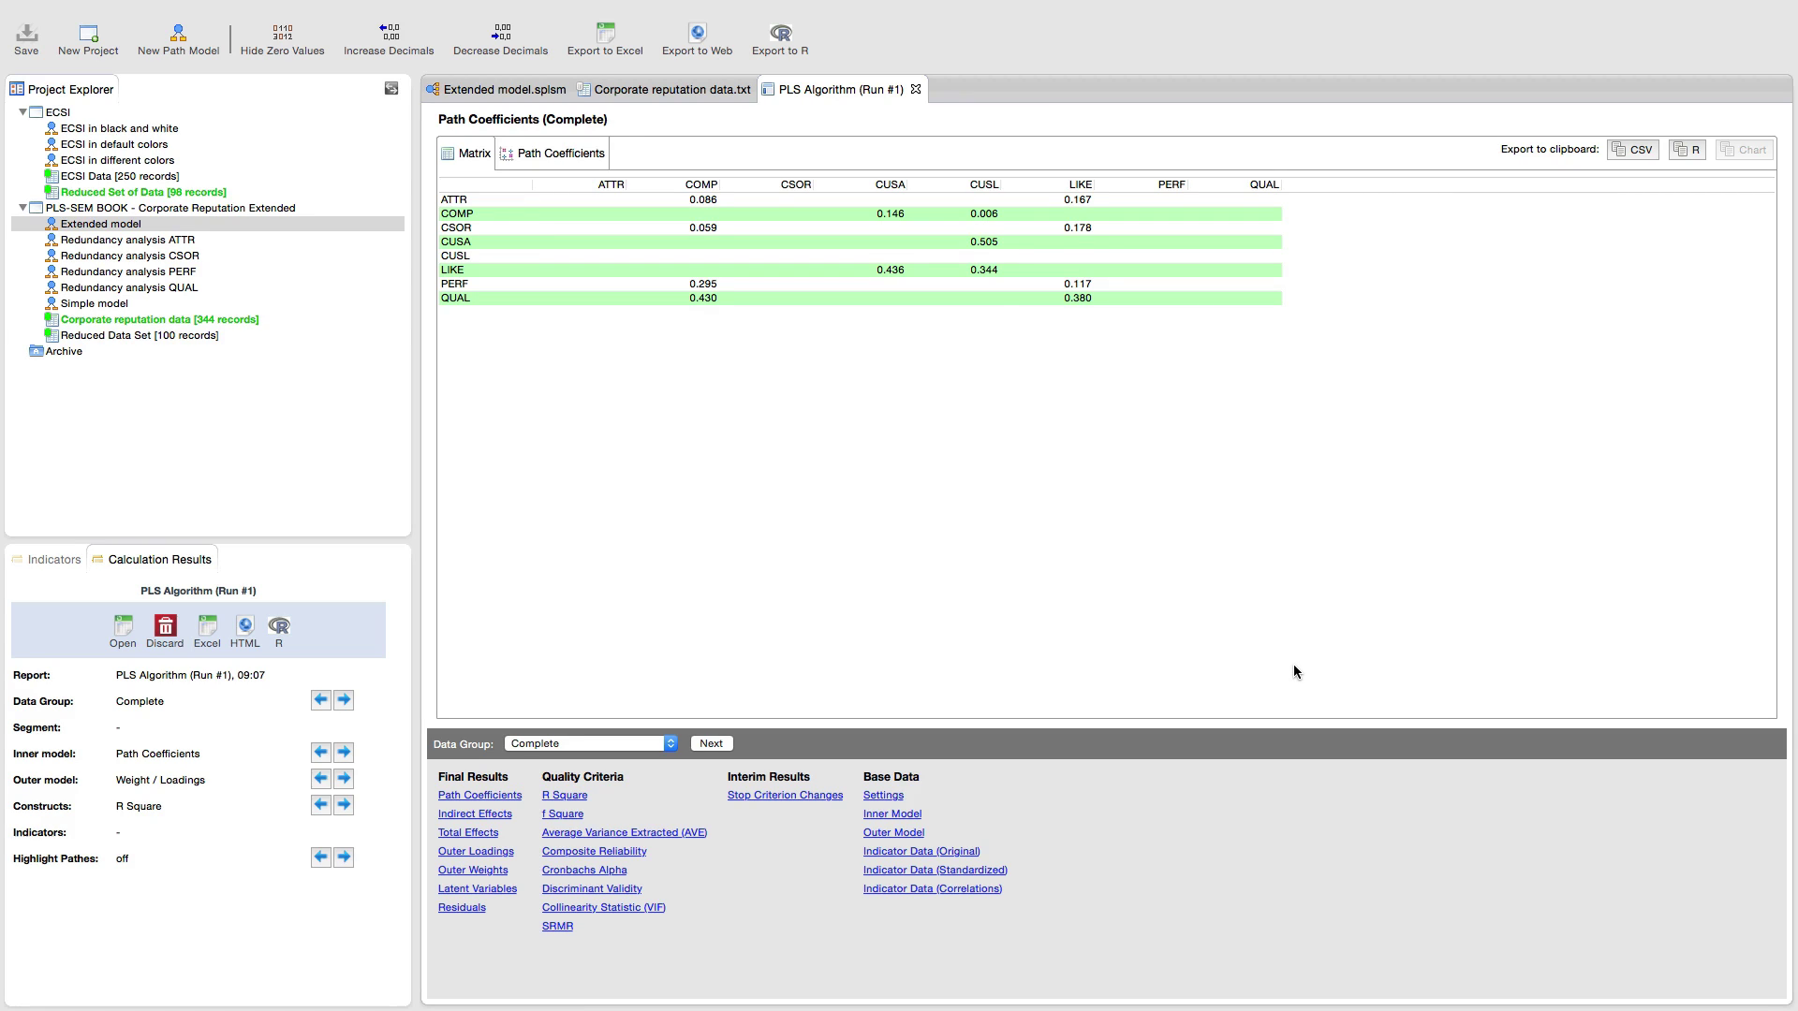
# Step: Close the Run #1 report and show GROUP_servicetype(2.0) results: R² 0.616 for COMP, 0.526 for CUSL
pyautogui.click(917, 90)
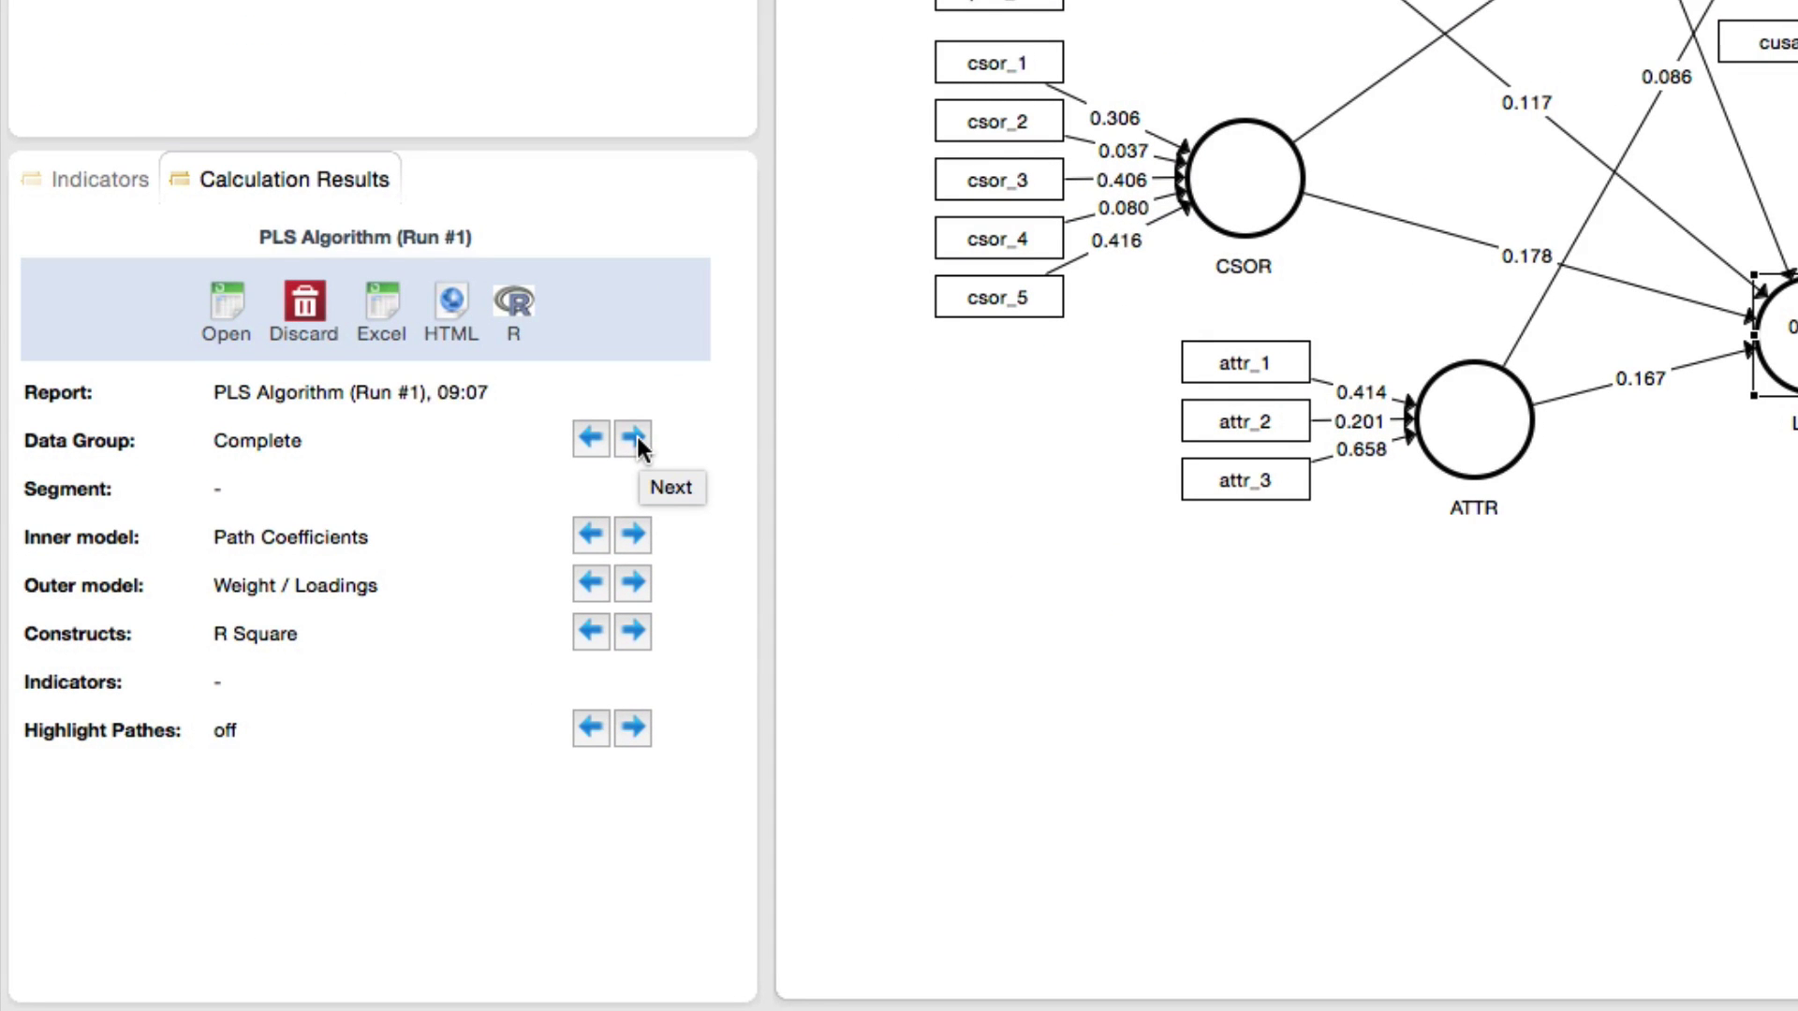
pyautogui.click(635, 437)
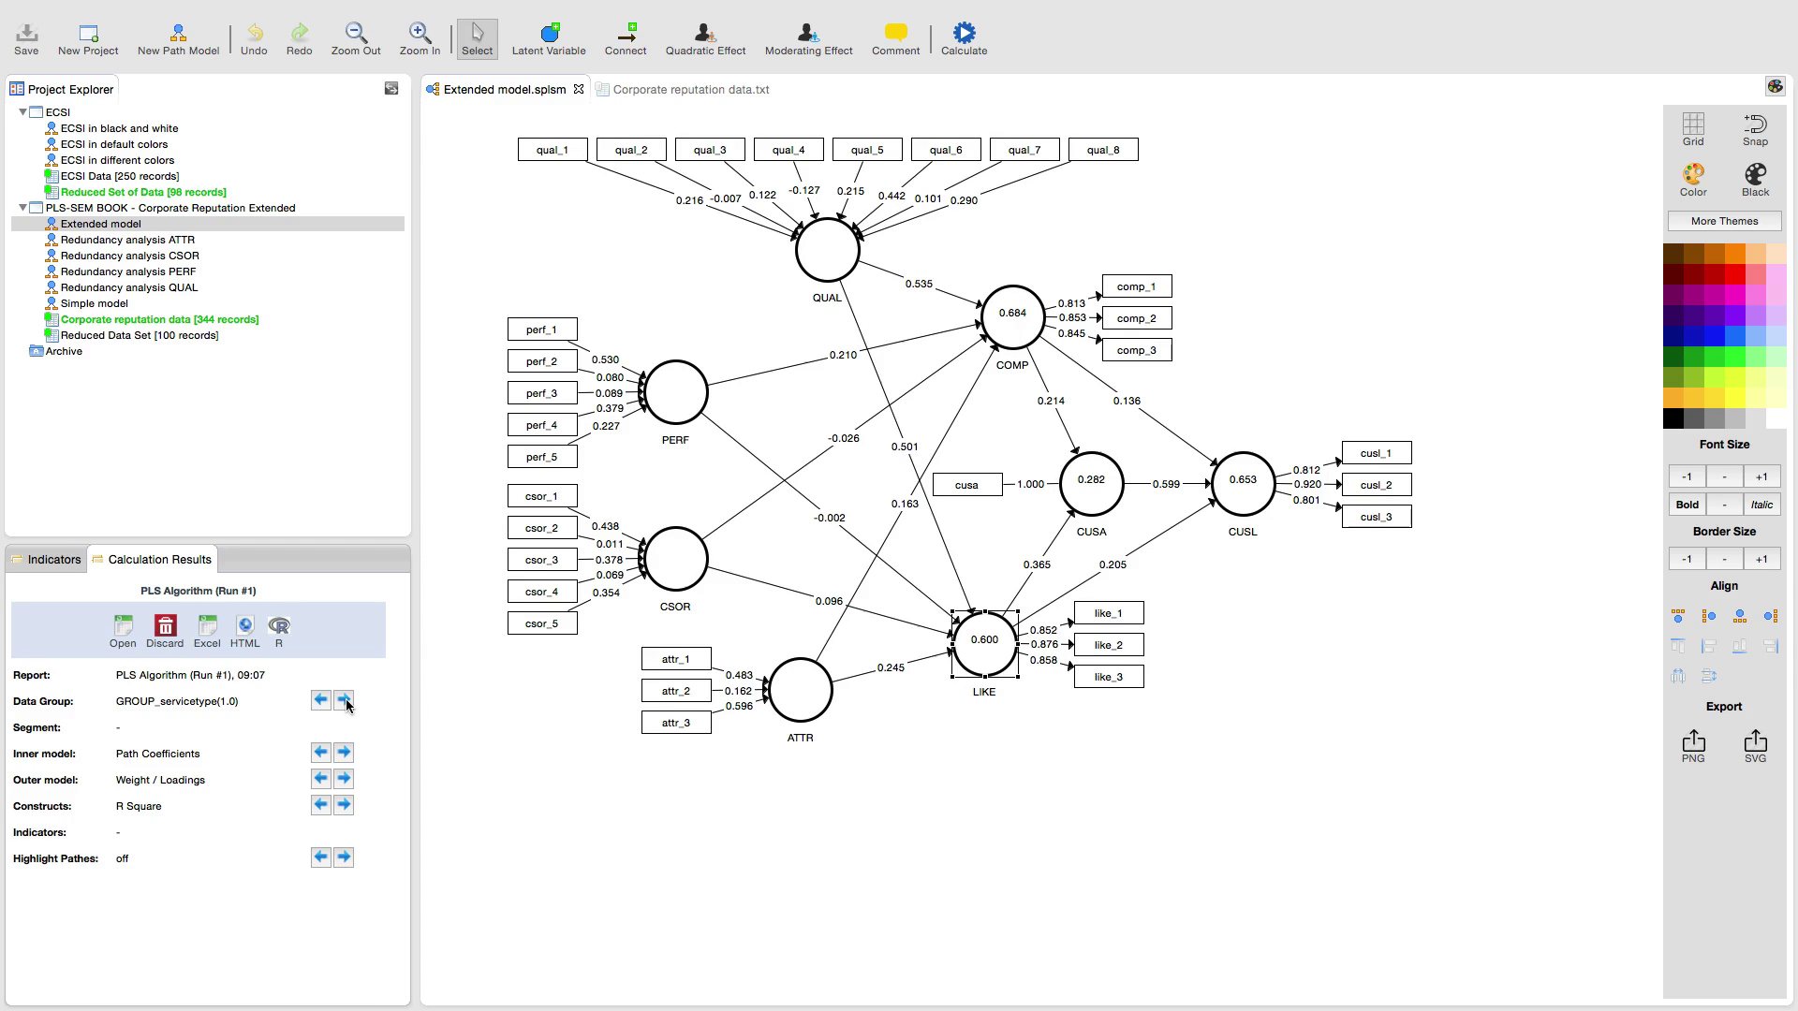
pyautogui.click(344, 700)
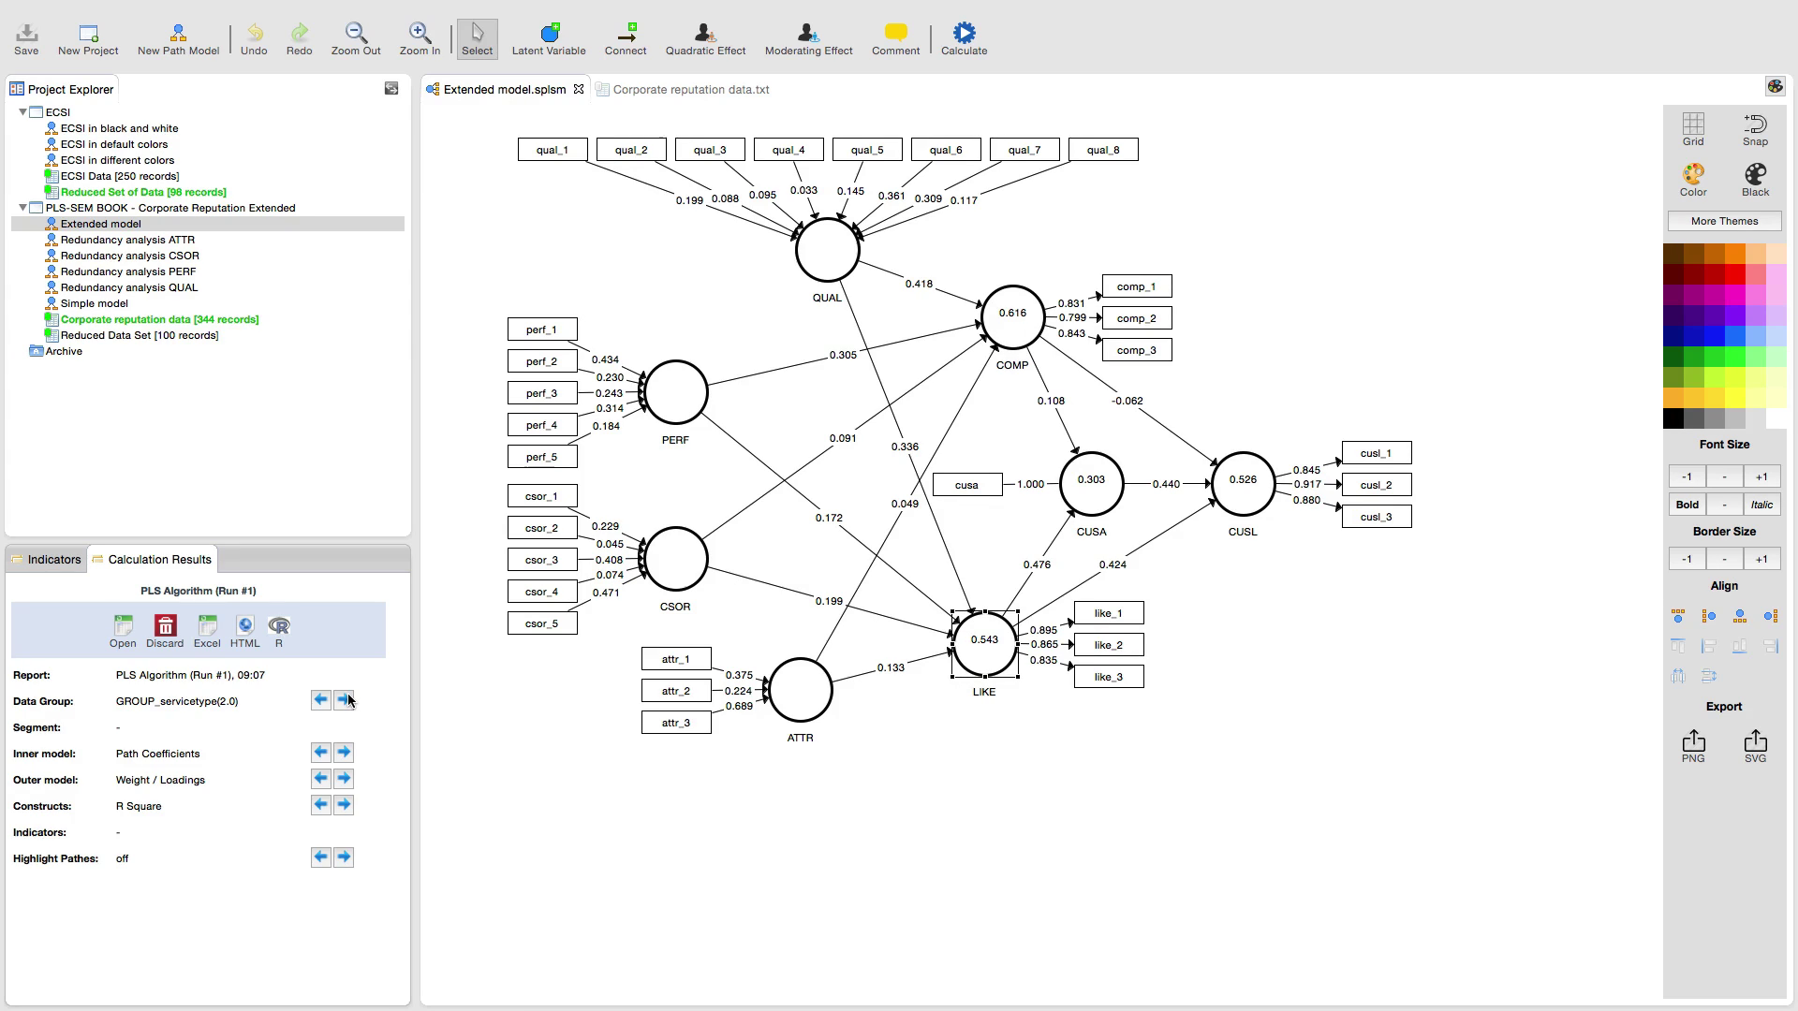
# Step: Highlight paths by absolute coefficient values, showing QUAL→COMP at 0.418
pyautogui.click(344, 857)
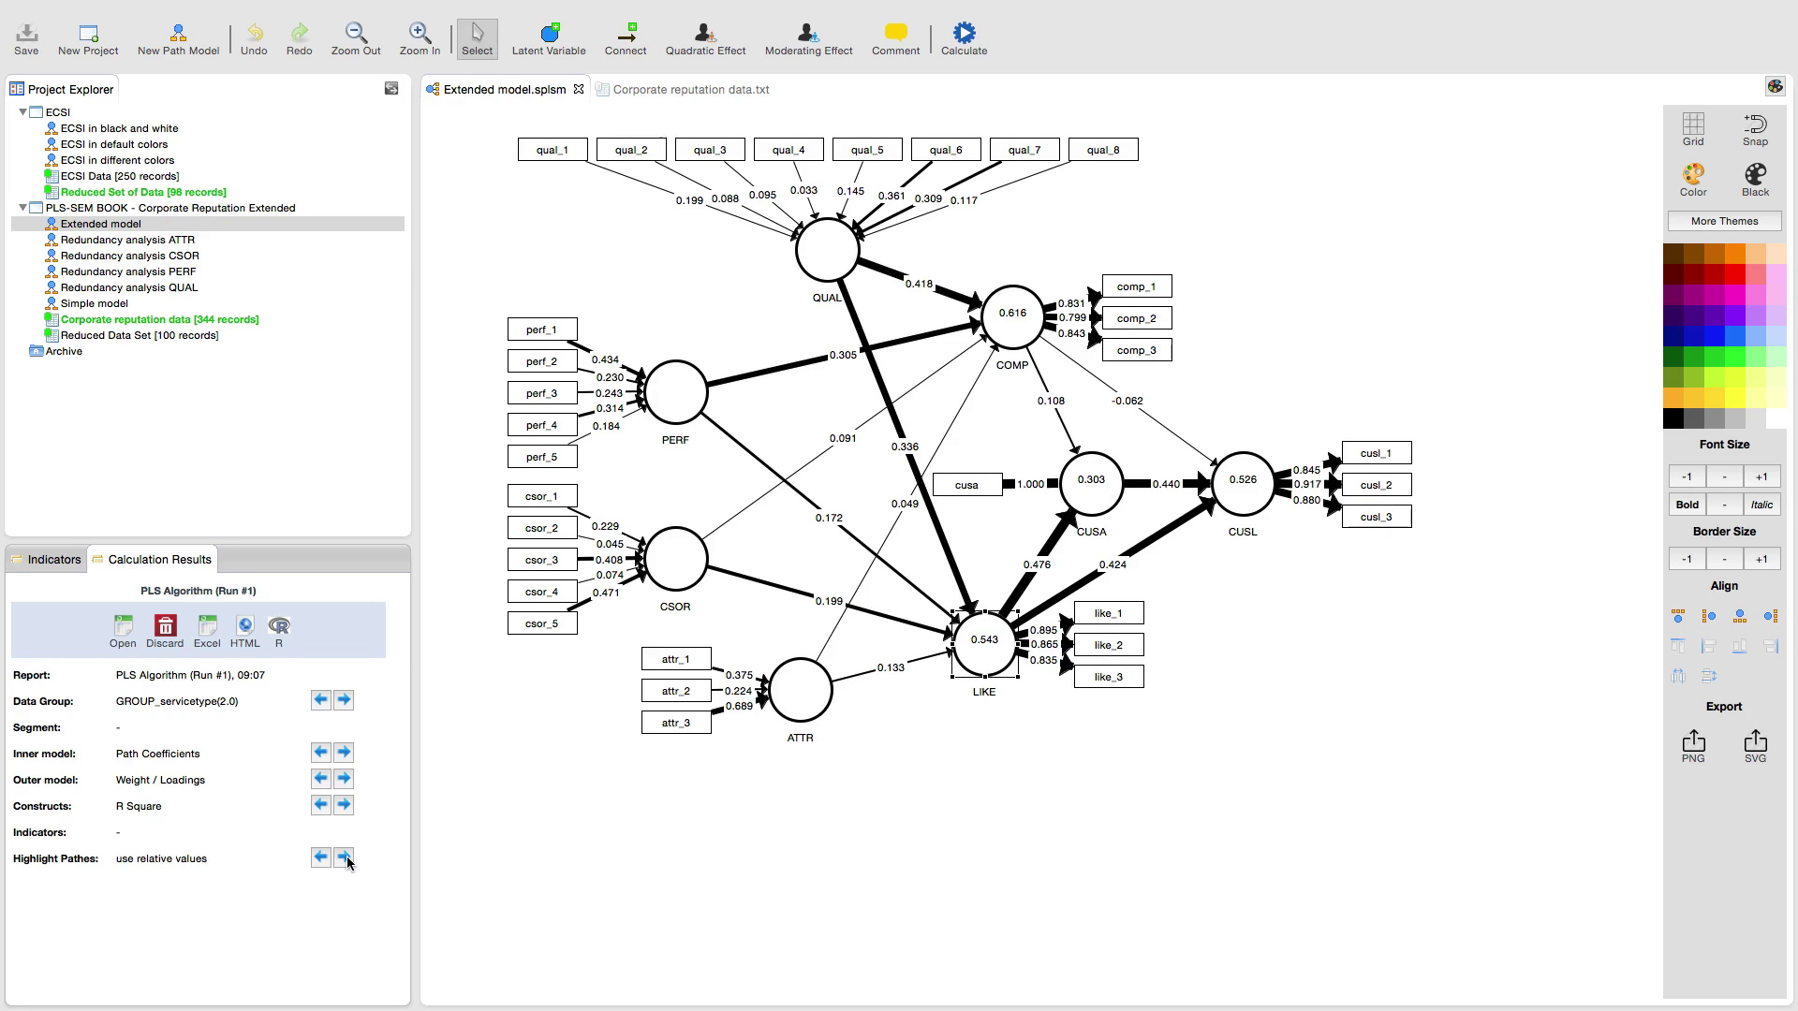
pyautogui.click(345, 858)
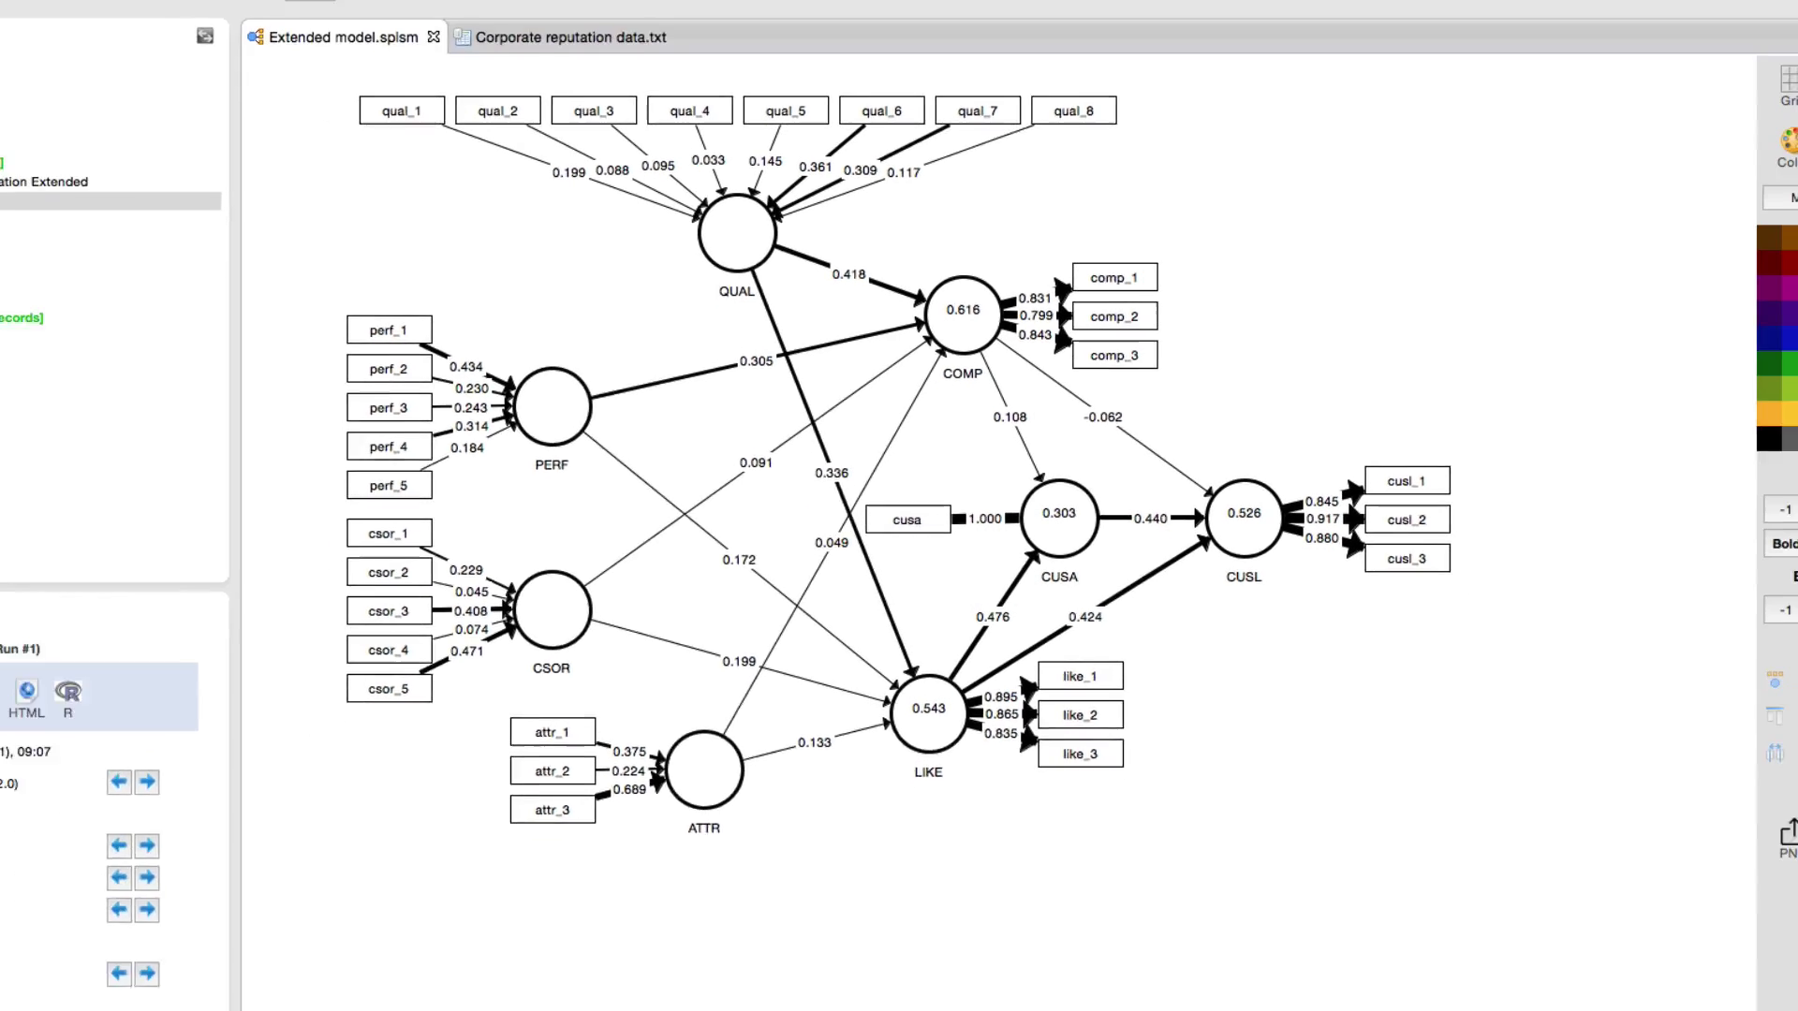
pyautogui.click(964, 32)
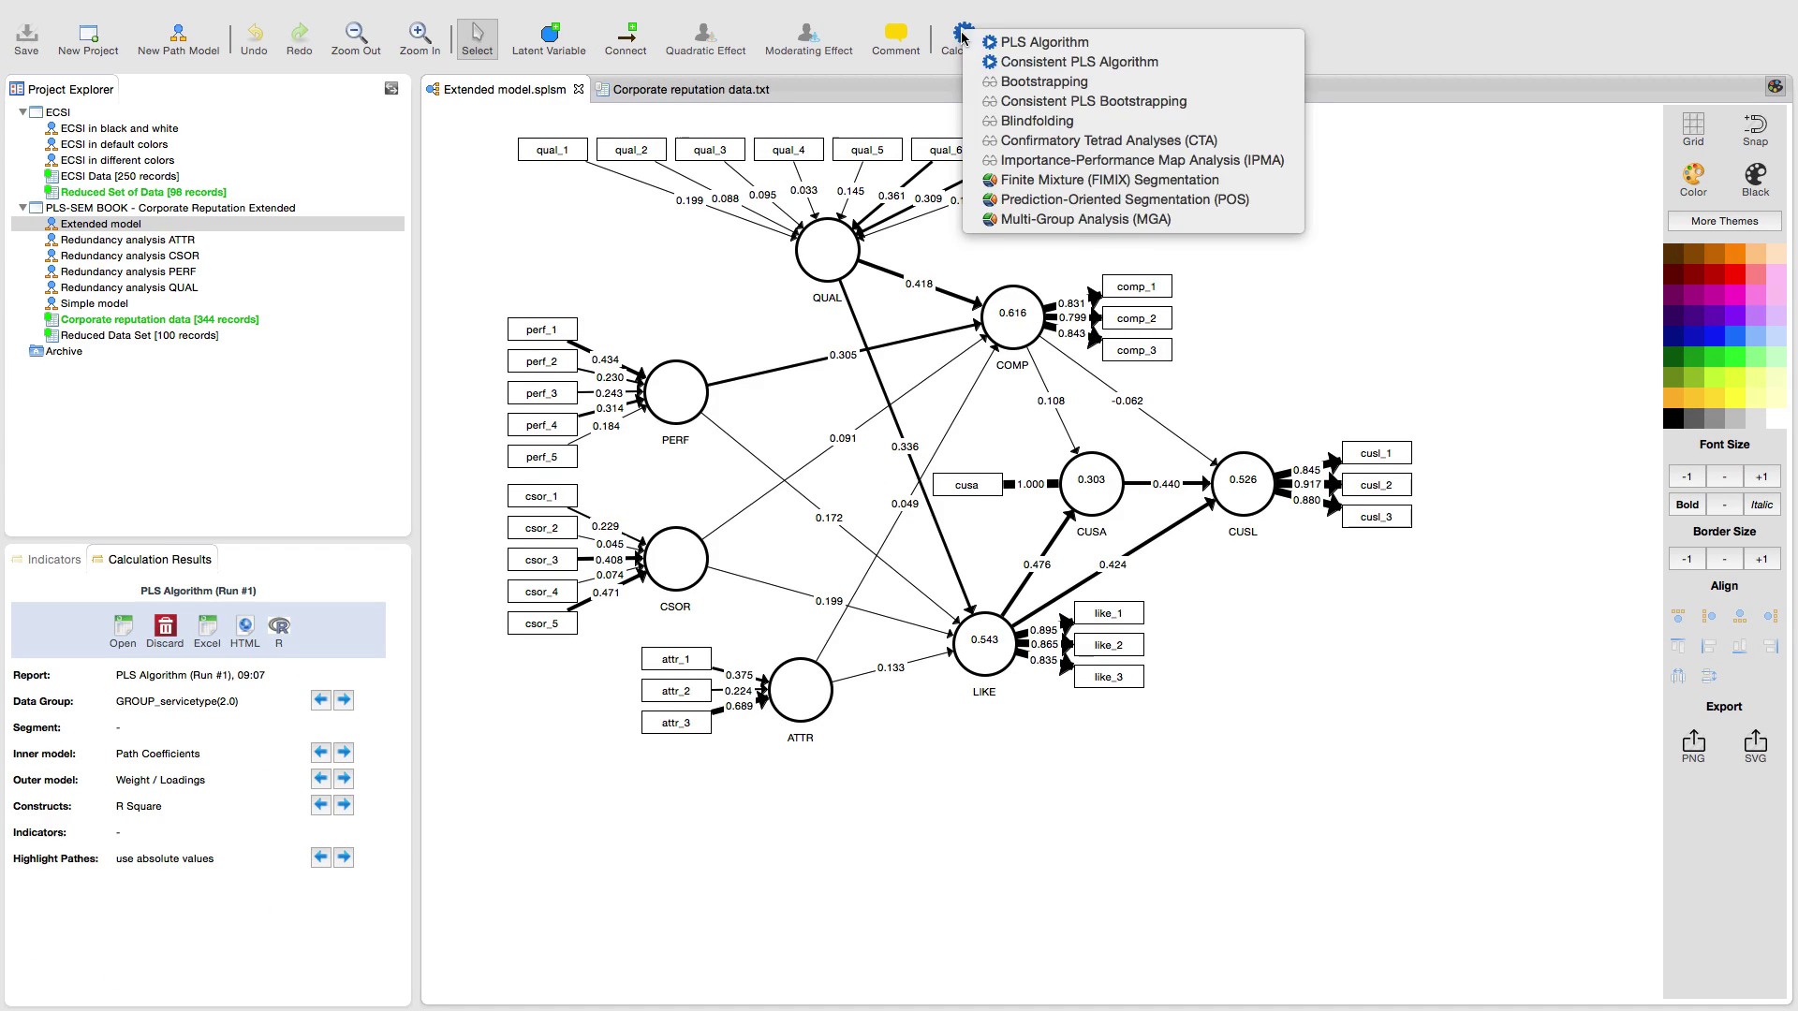
# Step: Start a Multi-Group Analysis (MGA) setup for the Extended model
pyautogui.click(1059, 222)
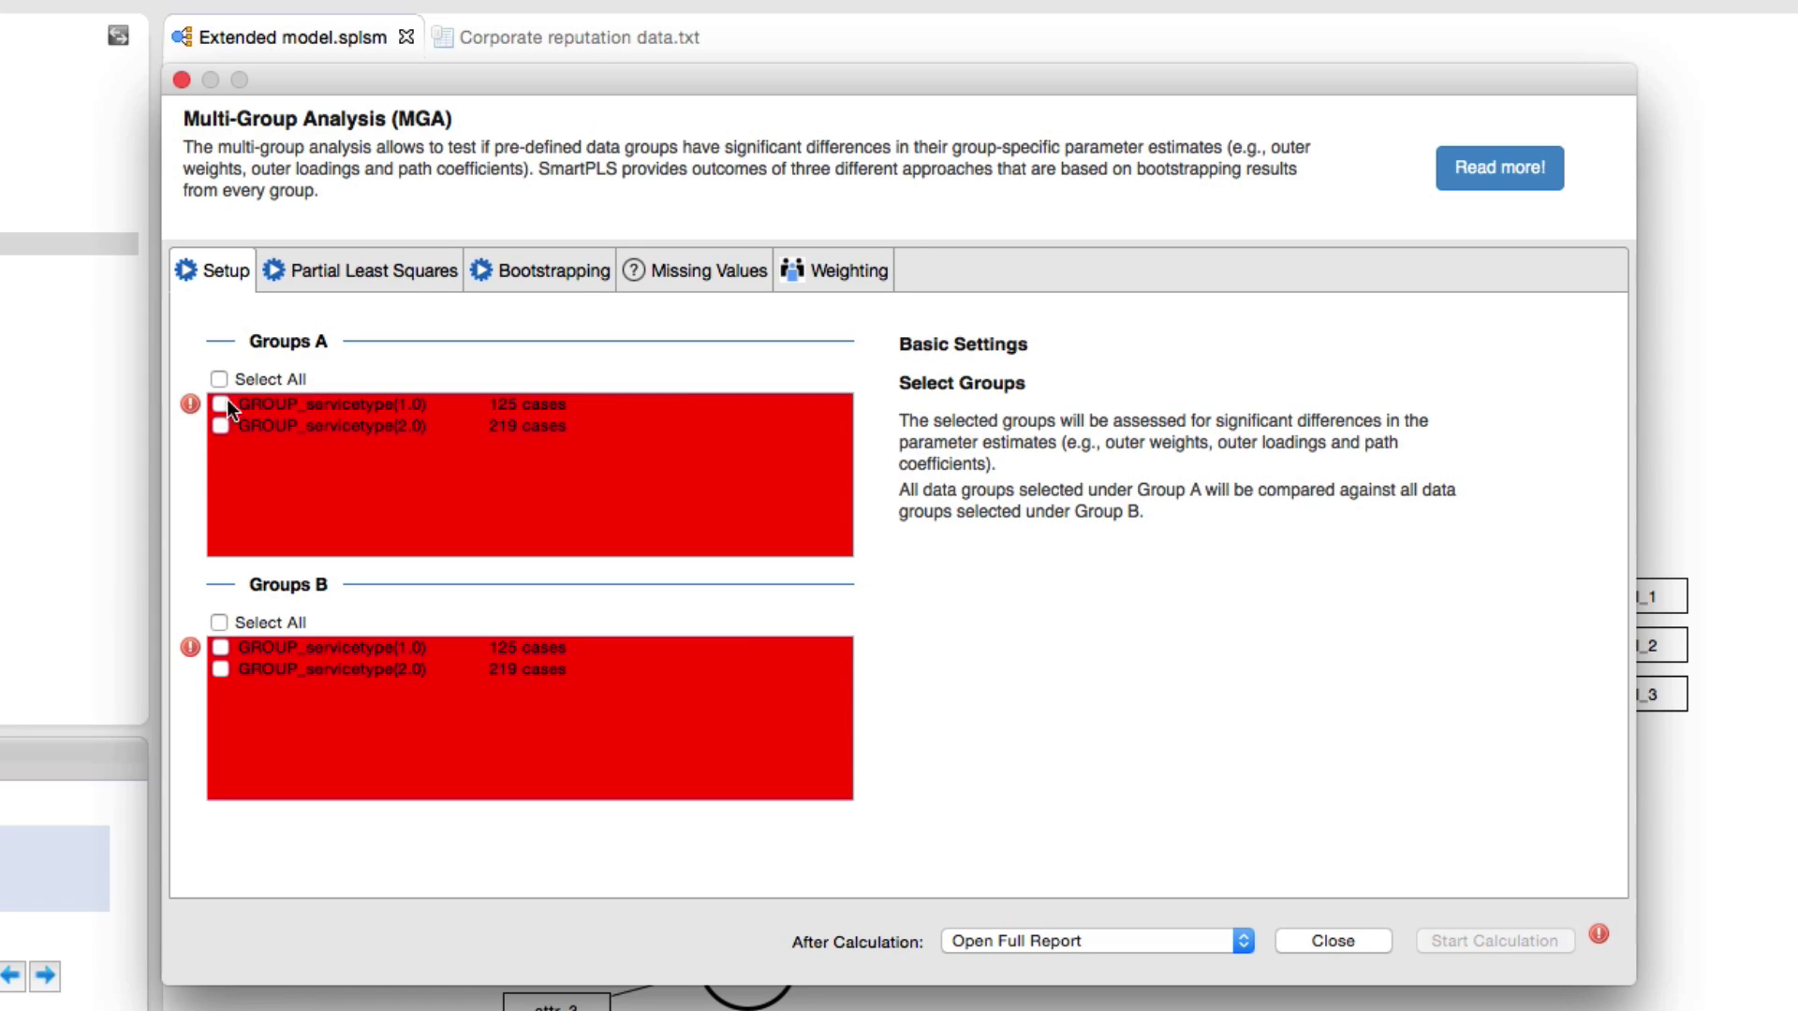
# Step: Compare GROUP_servicetype(1.0) as Group A against GROUP_servicetype(2.0) as Group B, then review the PLS settings
pyautogui.click(220, 404)
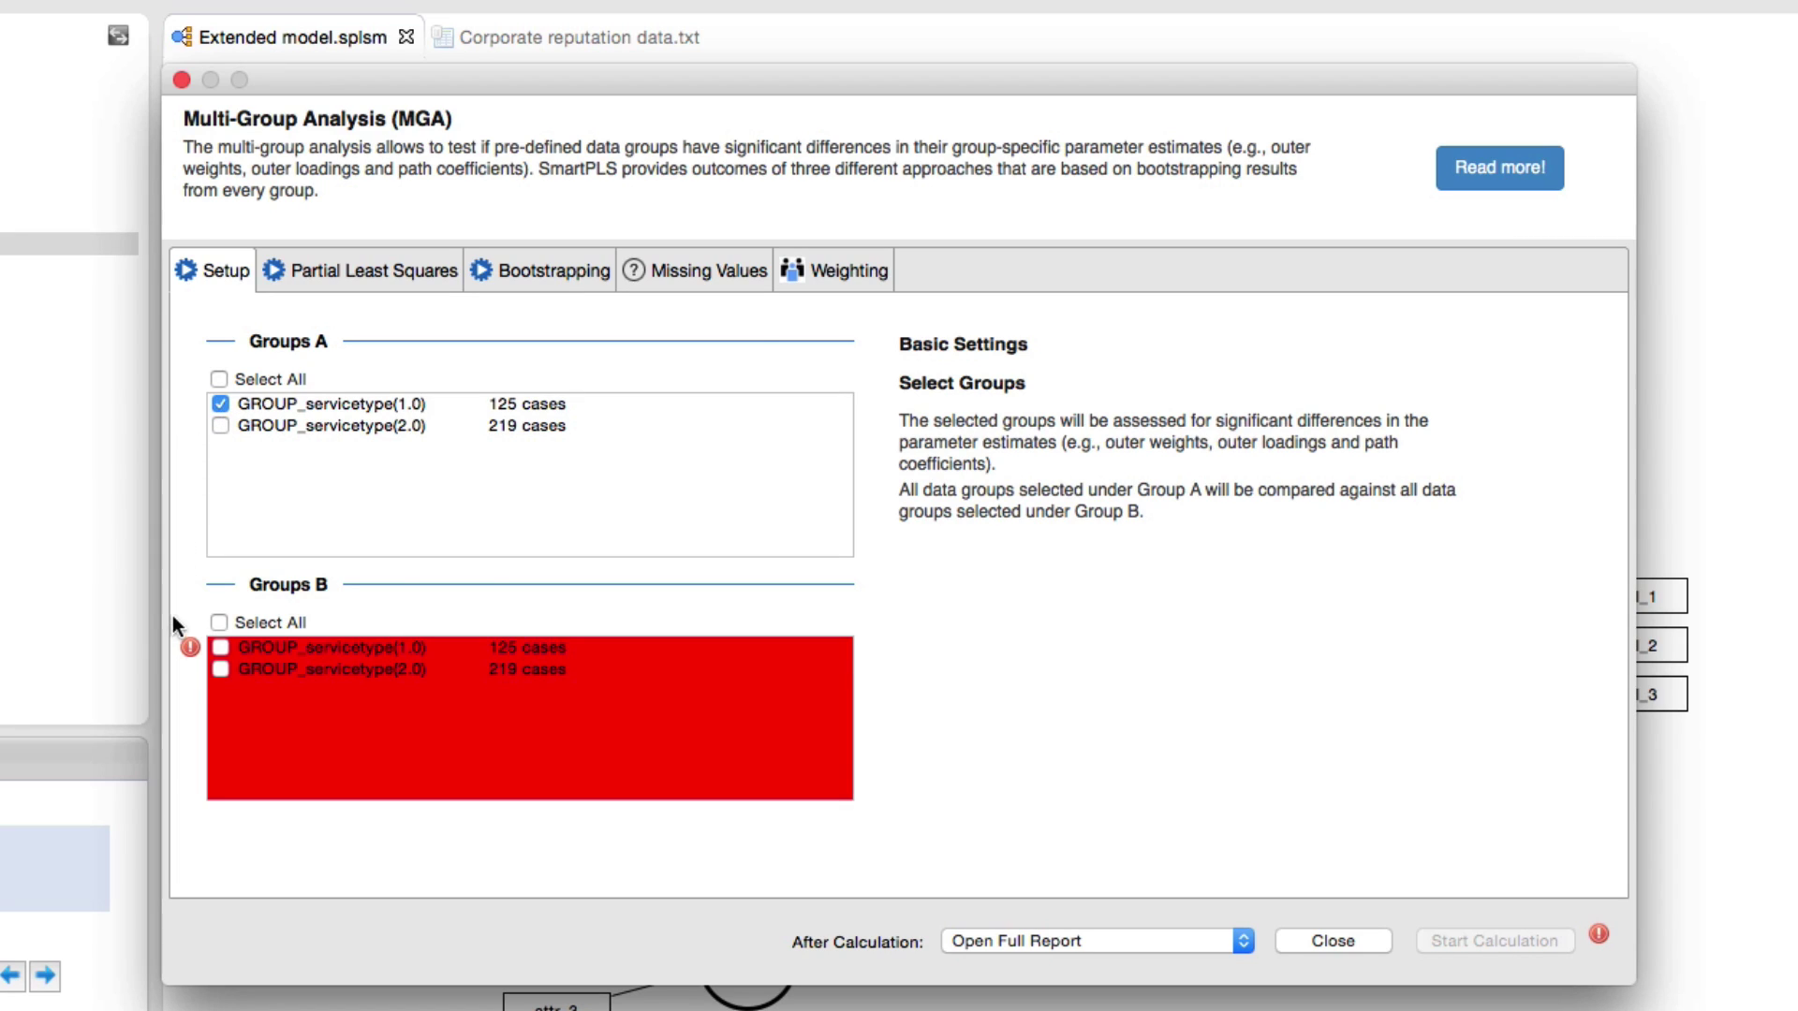
pyautogui.click(221, 670)
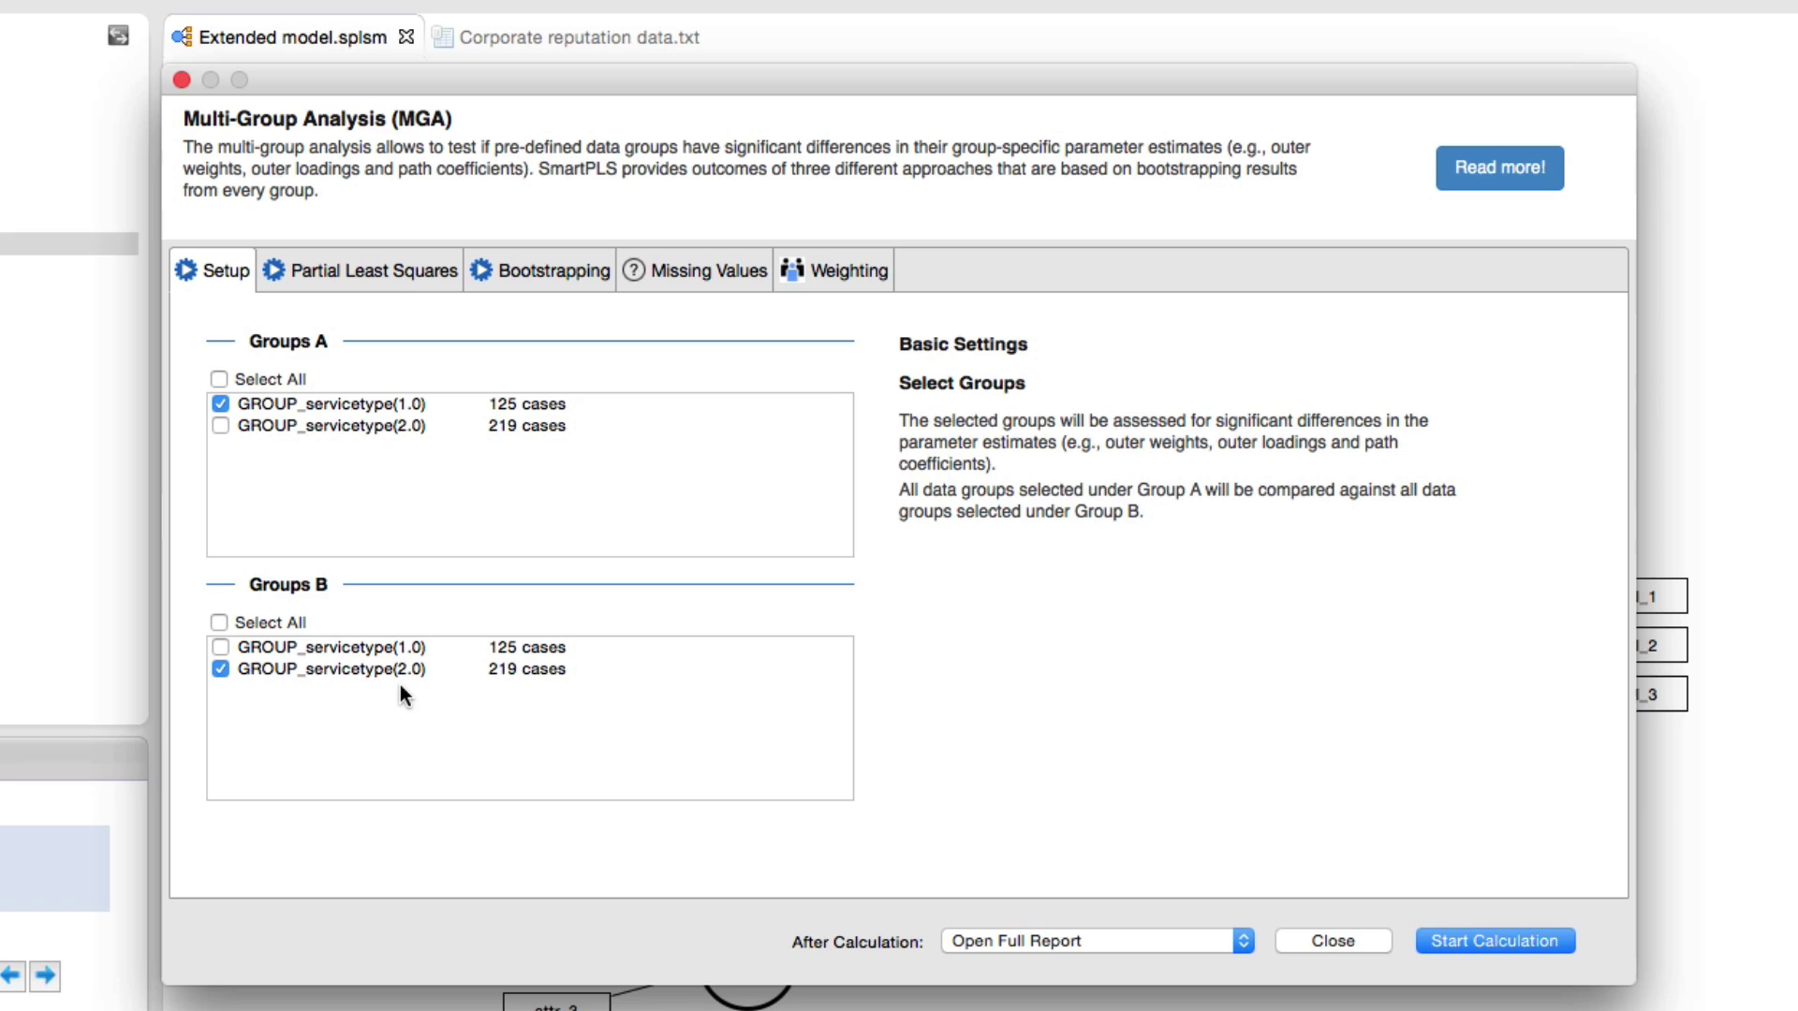
pyautogui.click(367, 271)
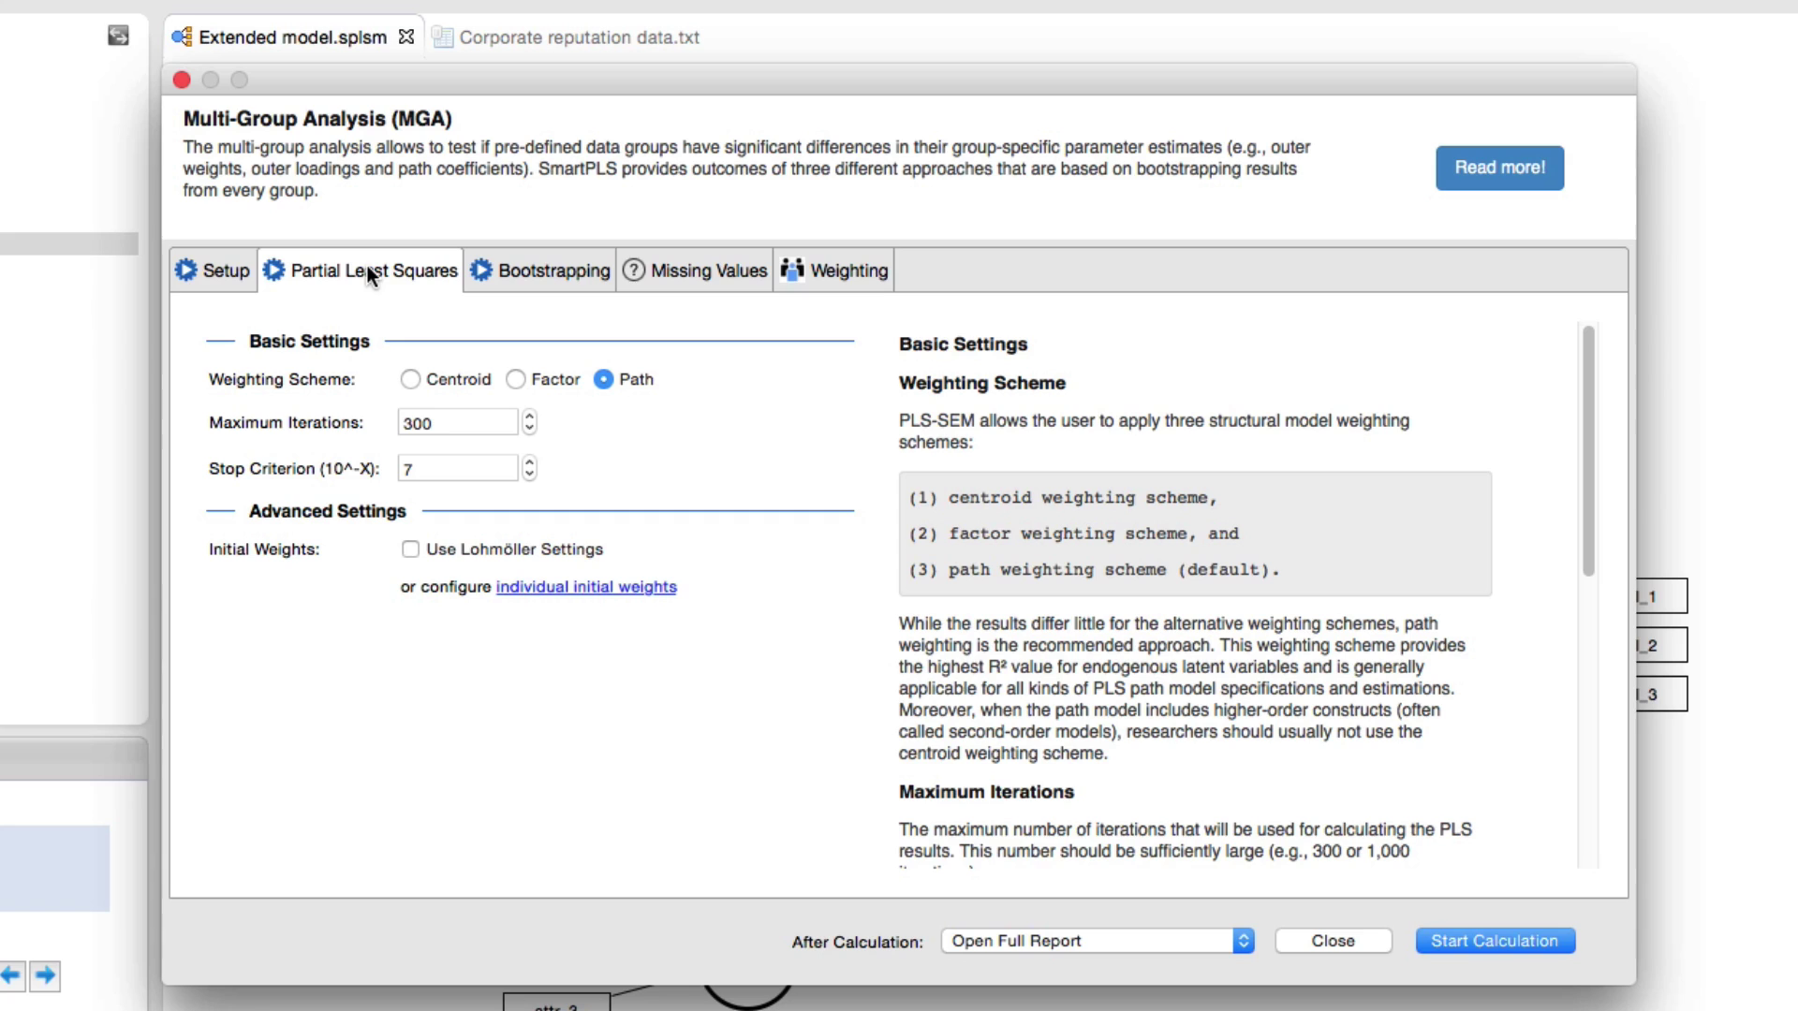
# Step: Use 5000 bootstrap subsamples with percentile confidence intervals, then review missing-value handling
pyautogui.click(491, 271)
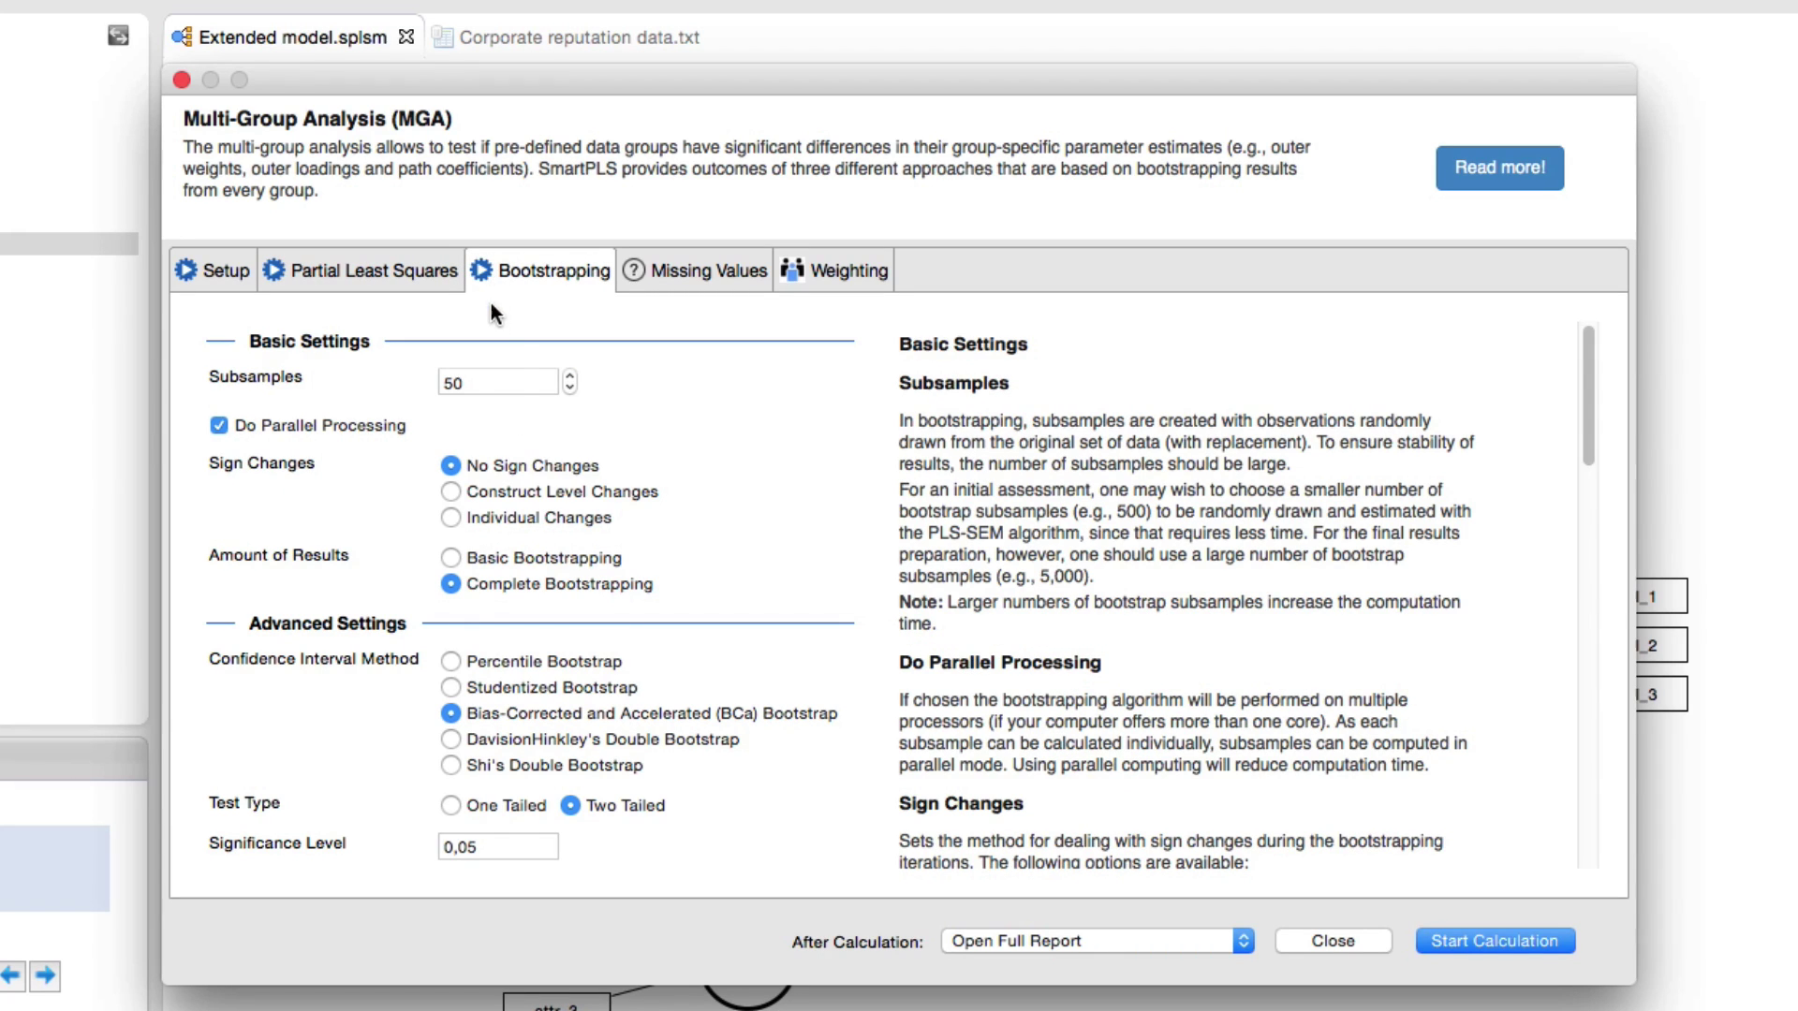
pyautogui.click(520, 385)
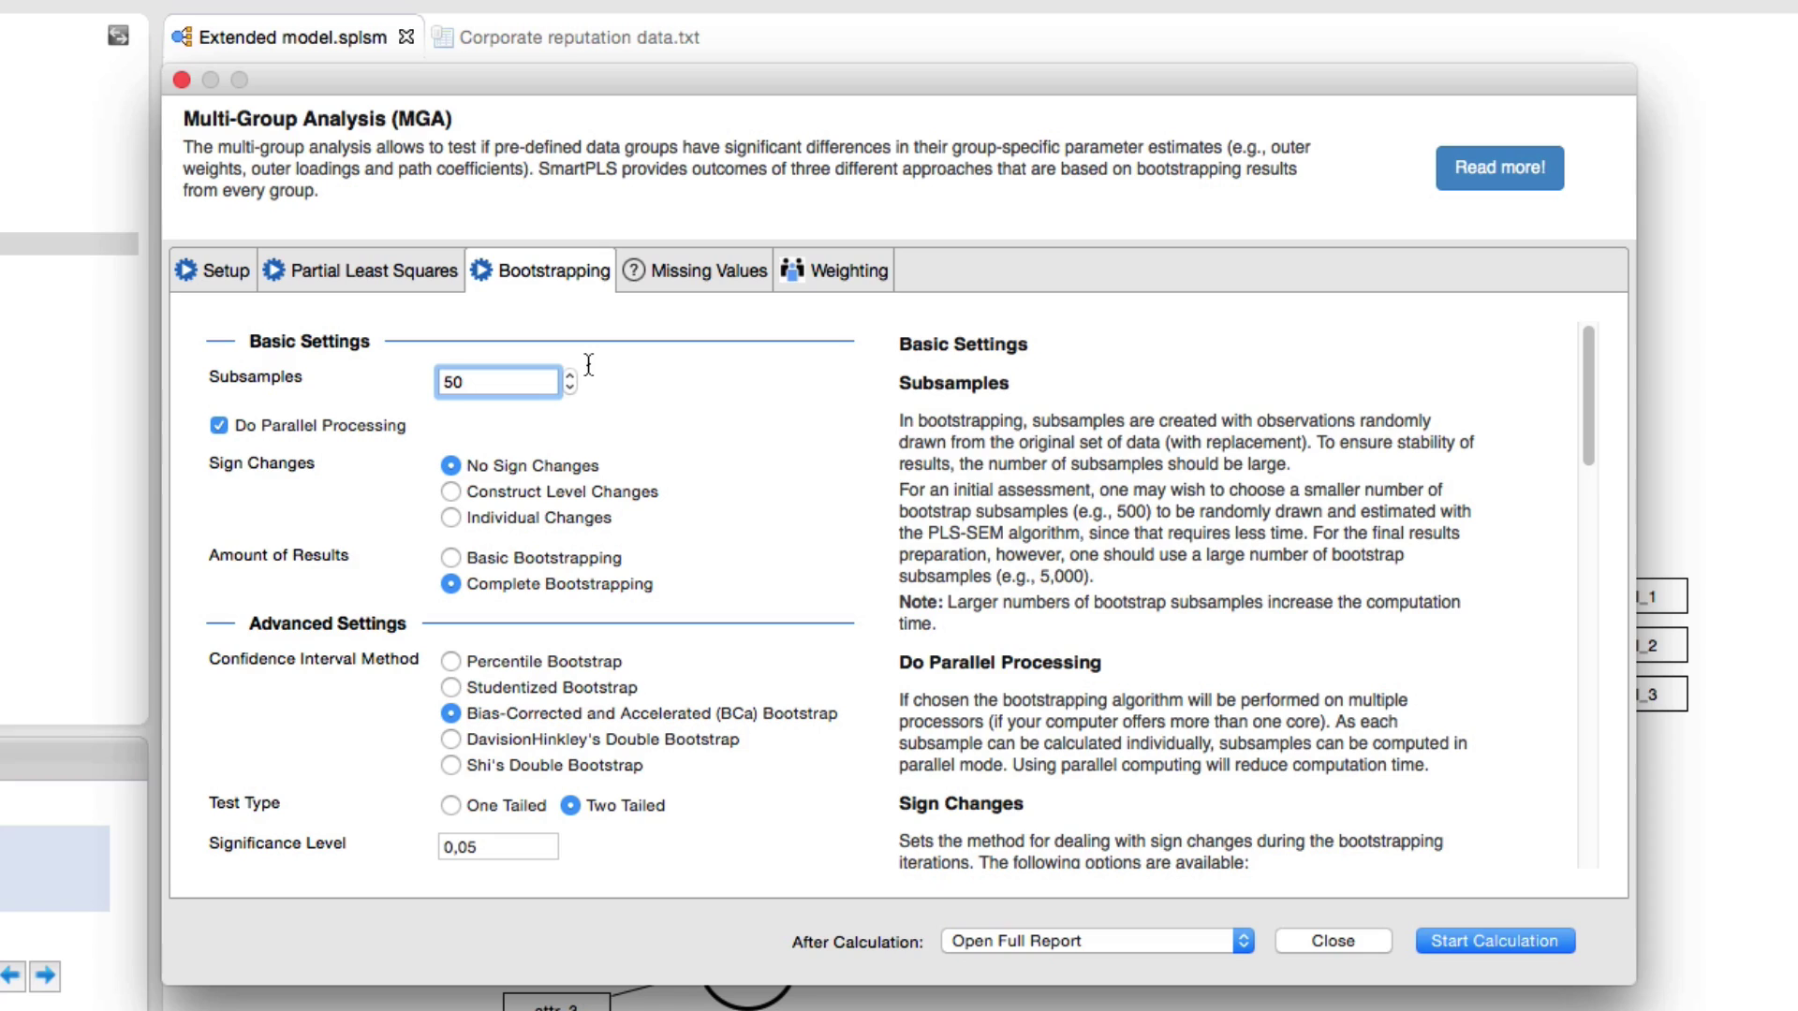
pyautogui.write('00')
pyautogui.click(526, 665)
pyautogui.click(703, 272)
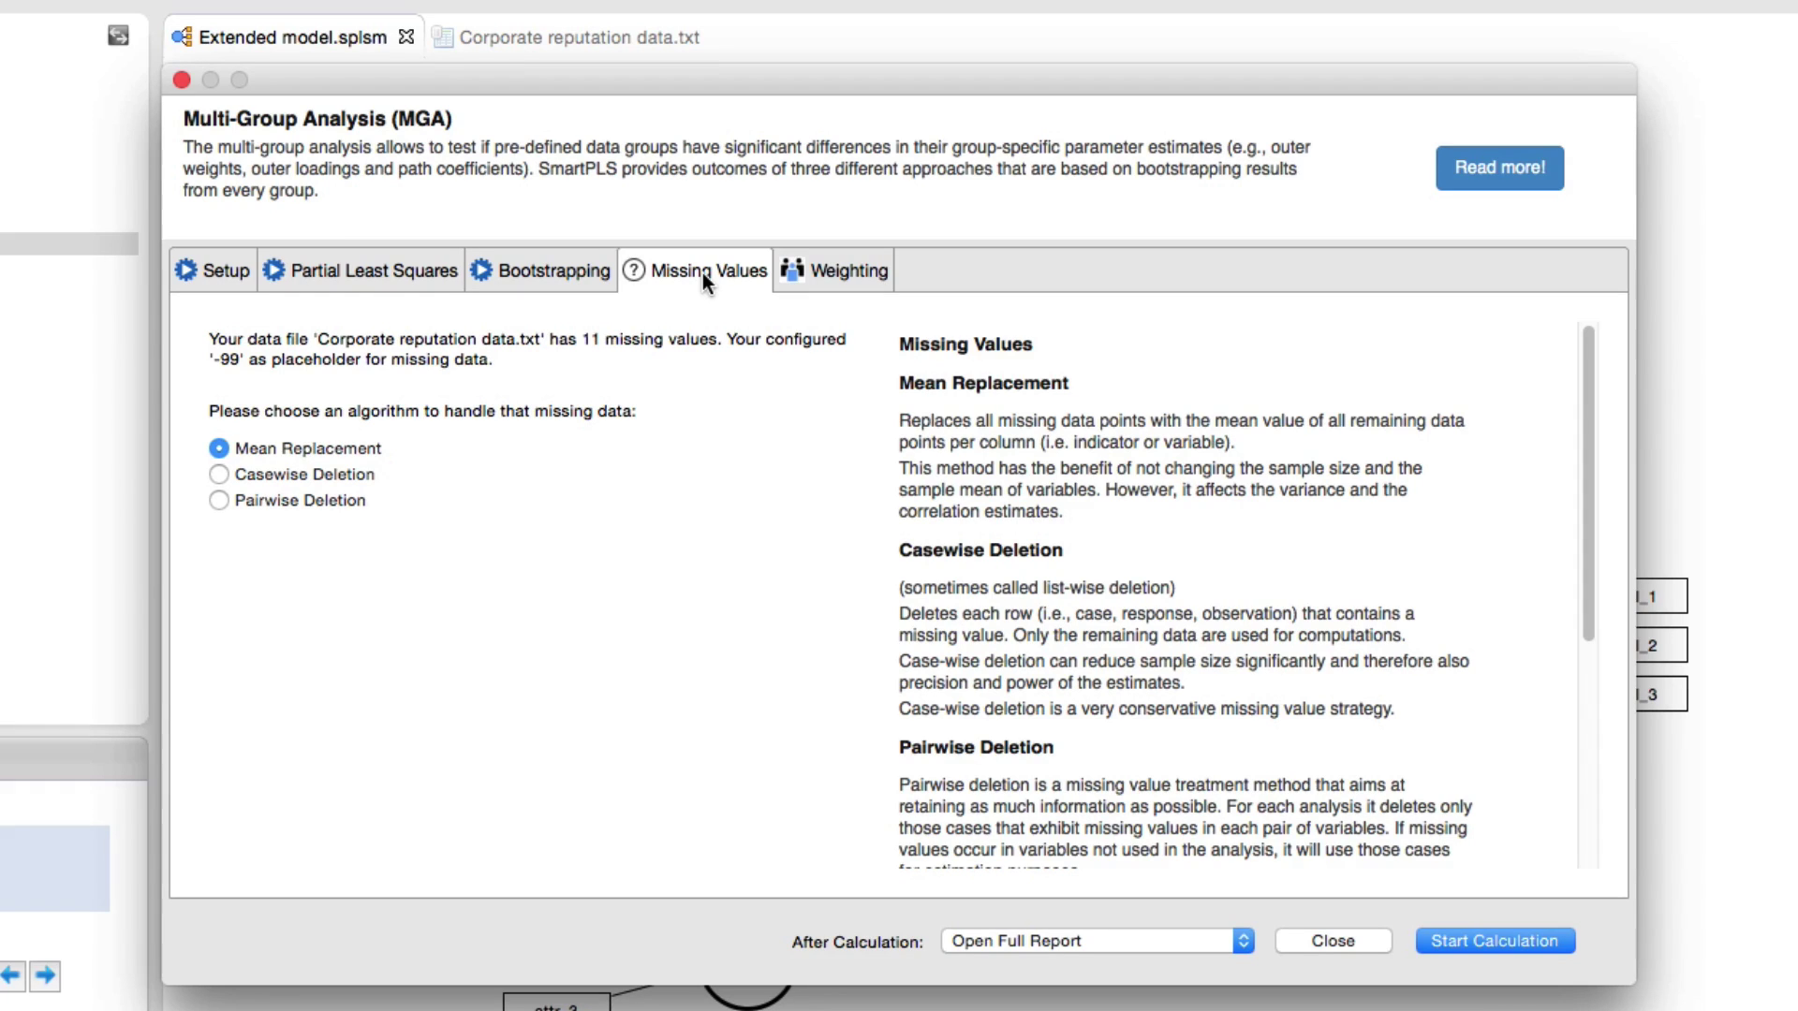
# Step: Review the weighting options and start the MGA calculation with 5000 bootstrap samples
pyautogui.click(802, 281)
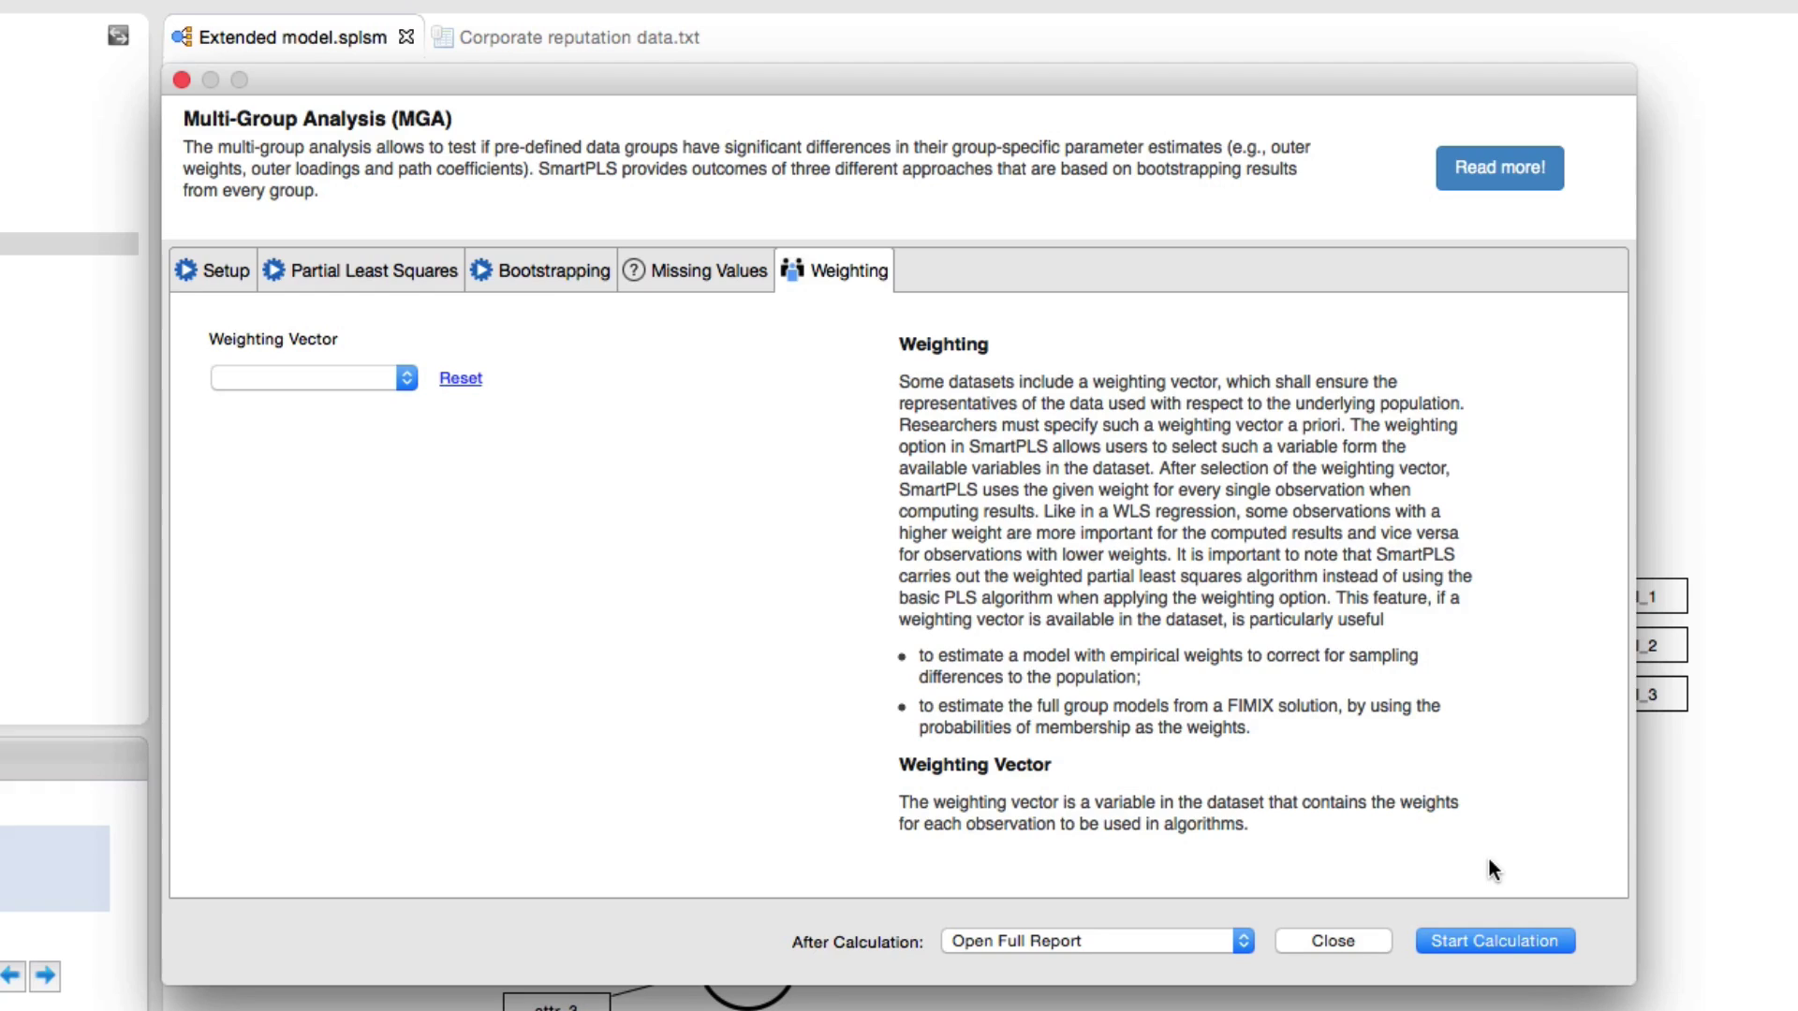
pyautogui.click(1530, 942)
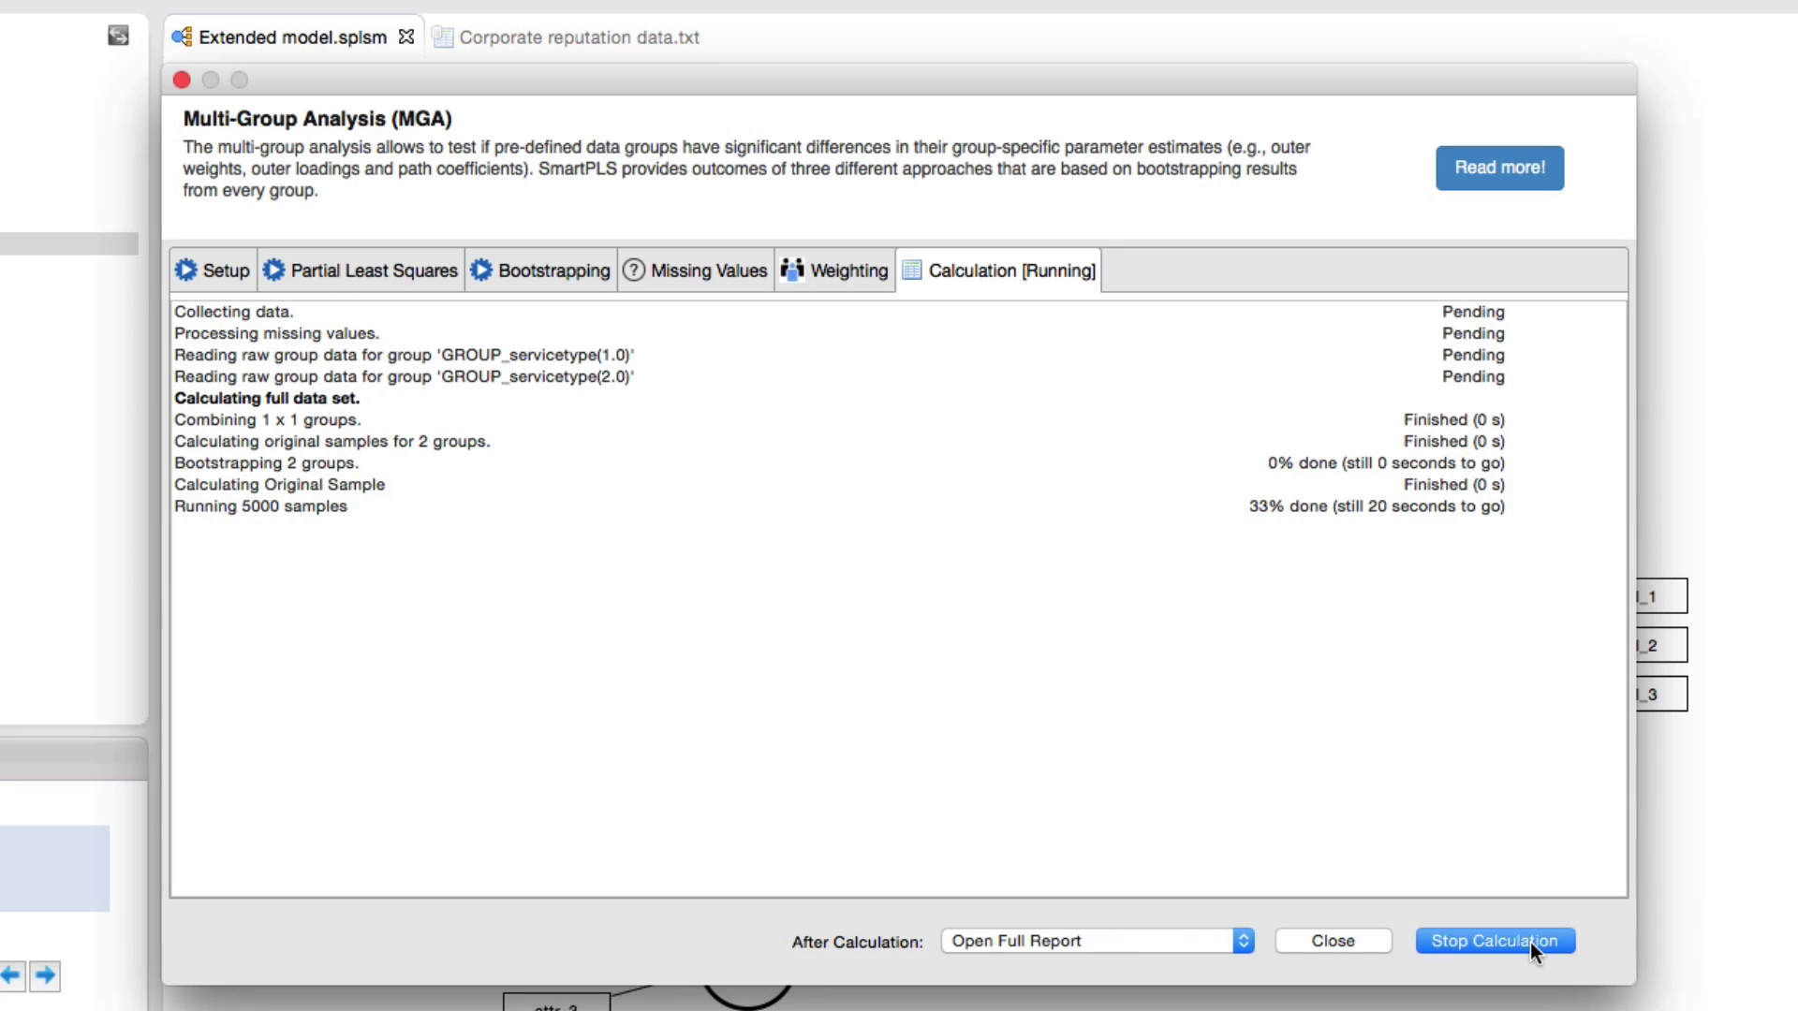
# Step: Keep Open Full Report as the after-calculation action so the MGA path-coefficient report opens when done
pyautogui.click(1243, 940)
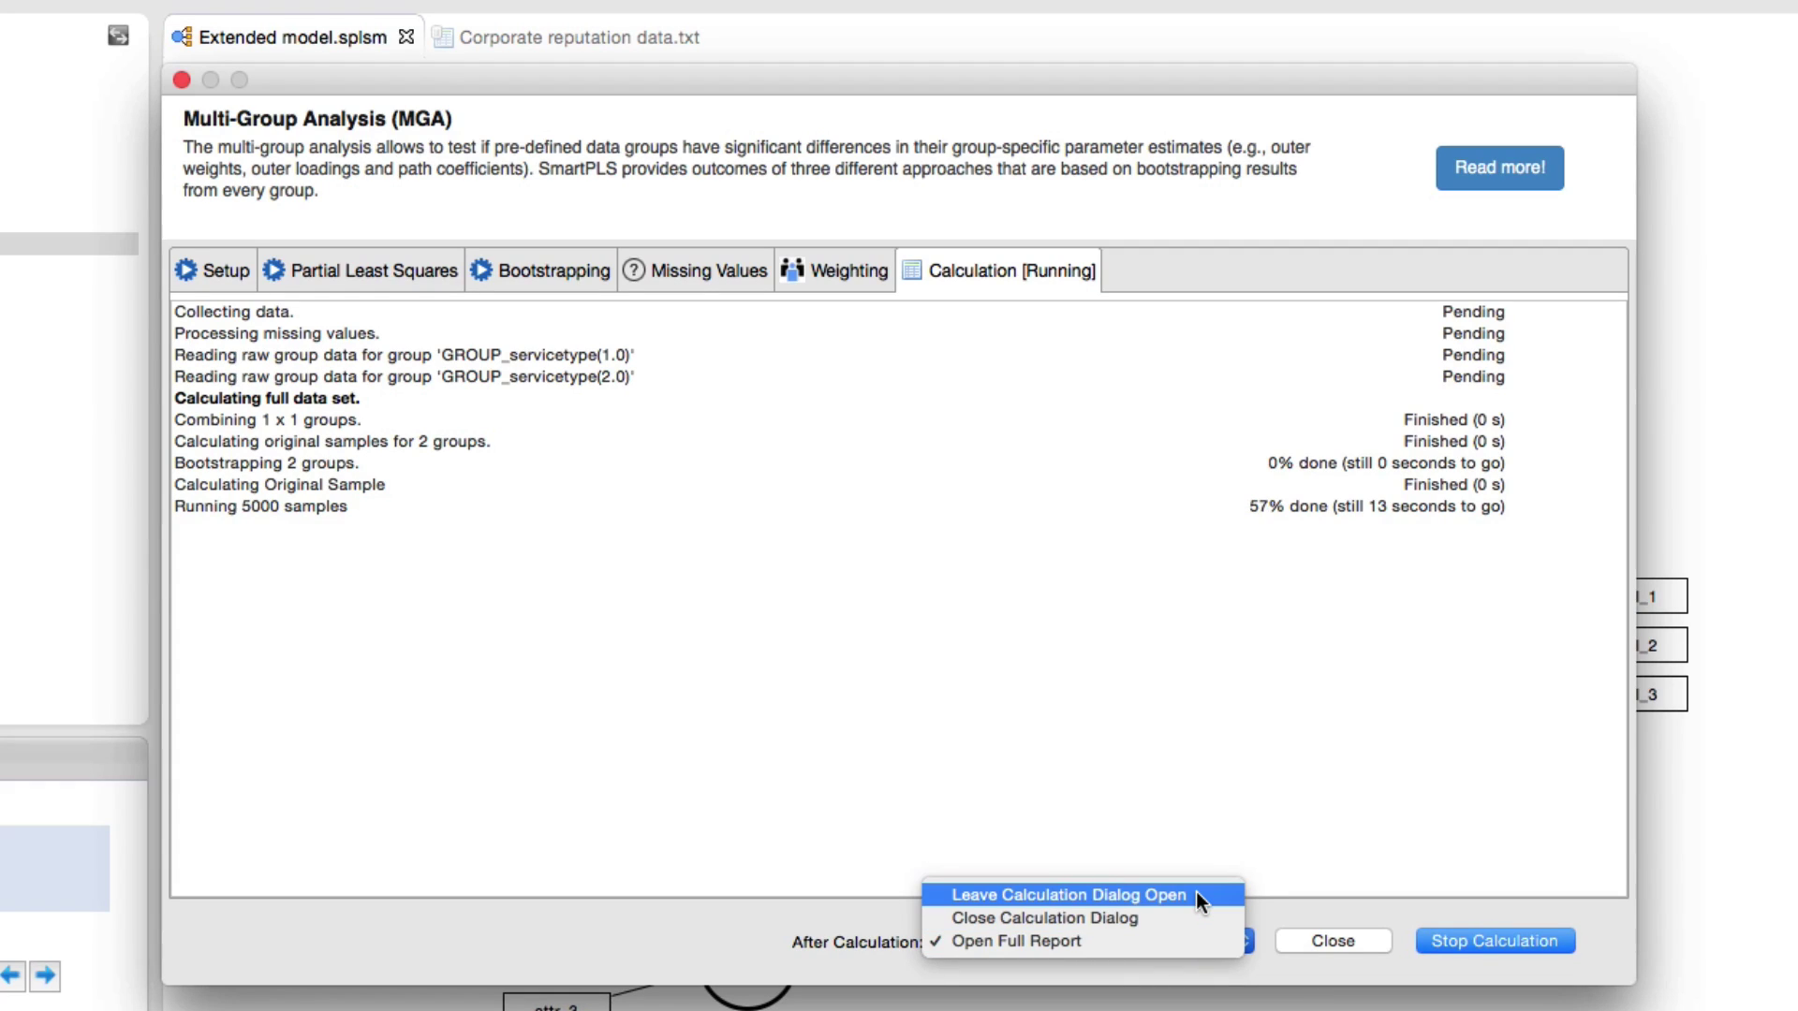
pyautogui.click(1189, 940)
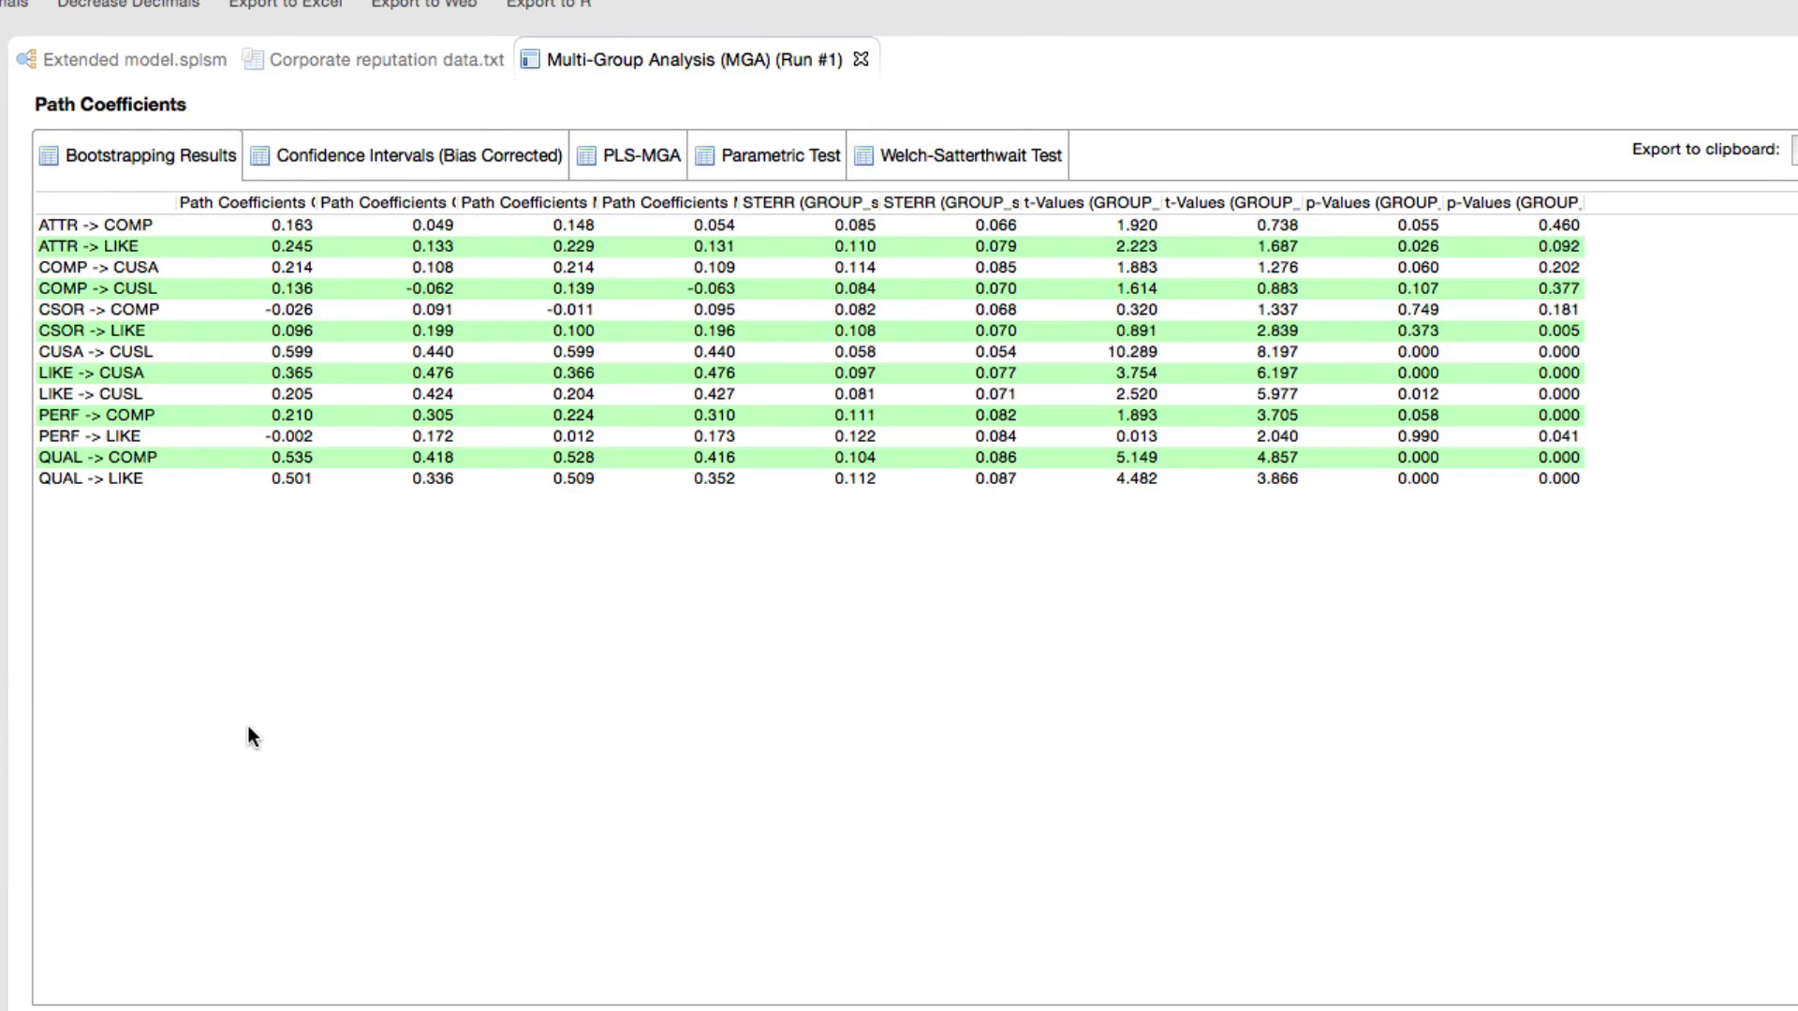
# Step: Step through Confidence Intervals, PLS-MGA and Parametric Test results, ending on the Welch-Satterthwait Test
pyautogui.click(430, 167)
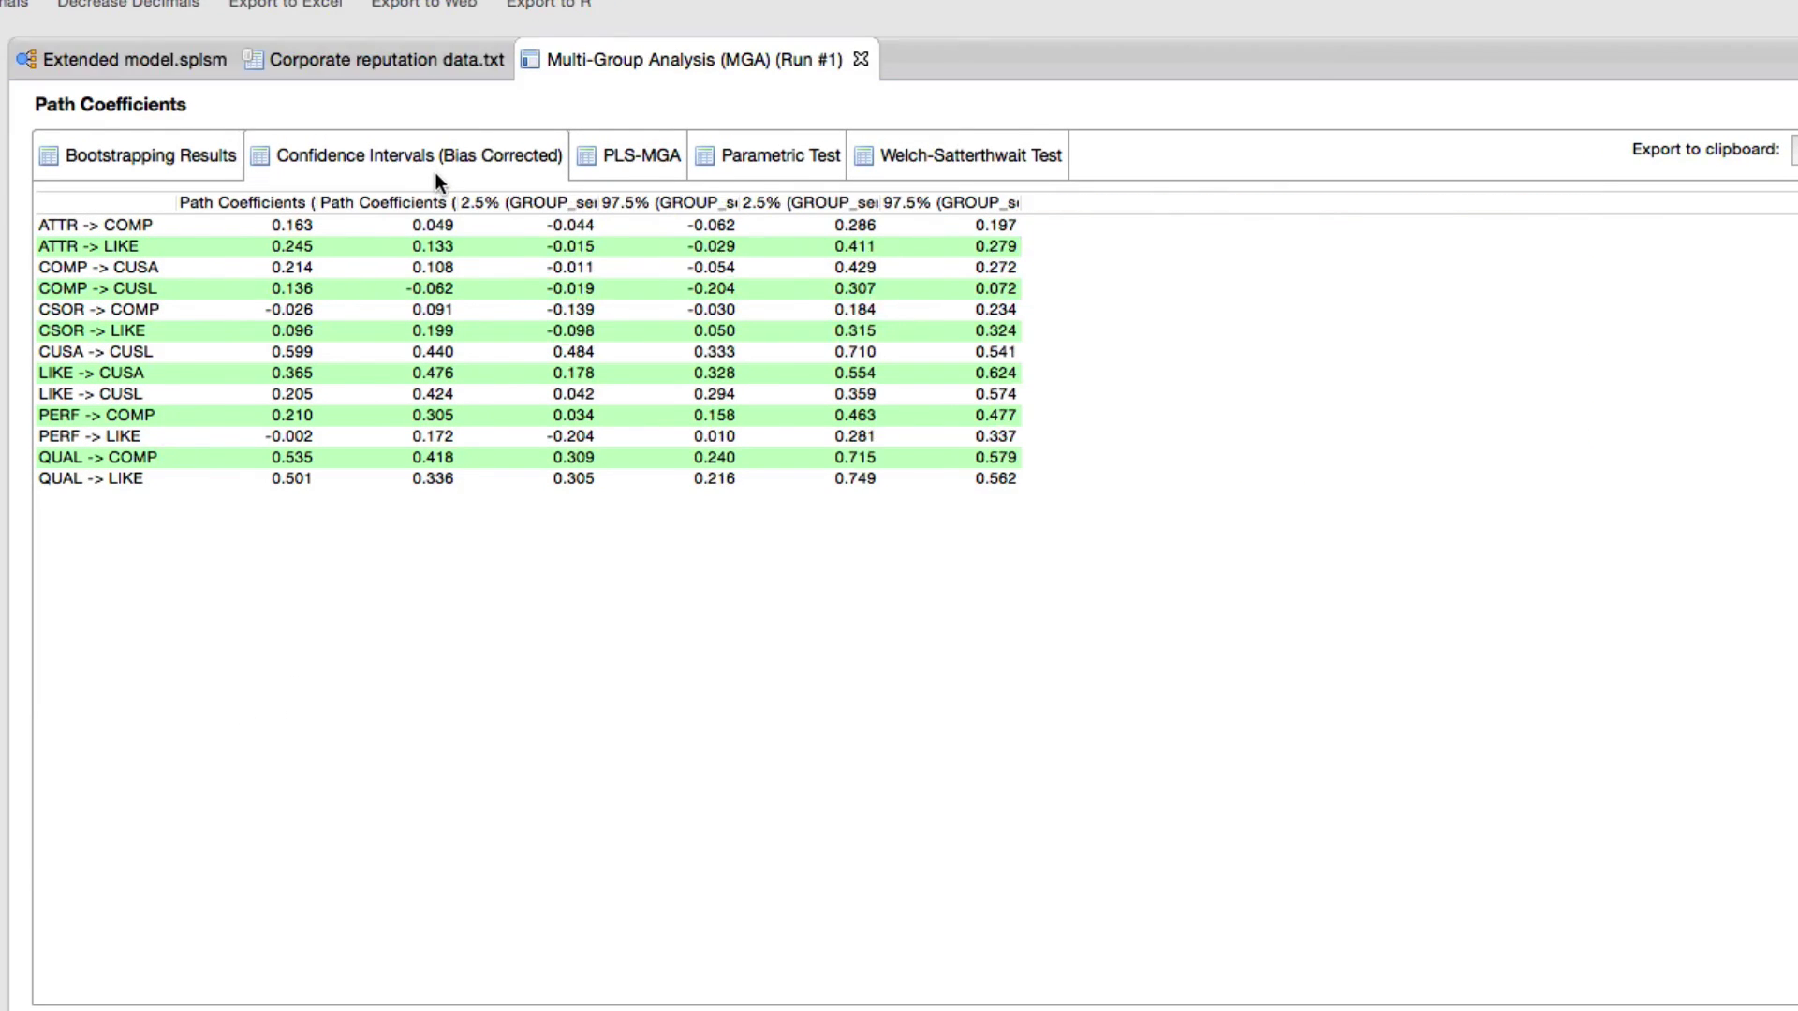
pyautogui.click(614, 168)
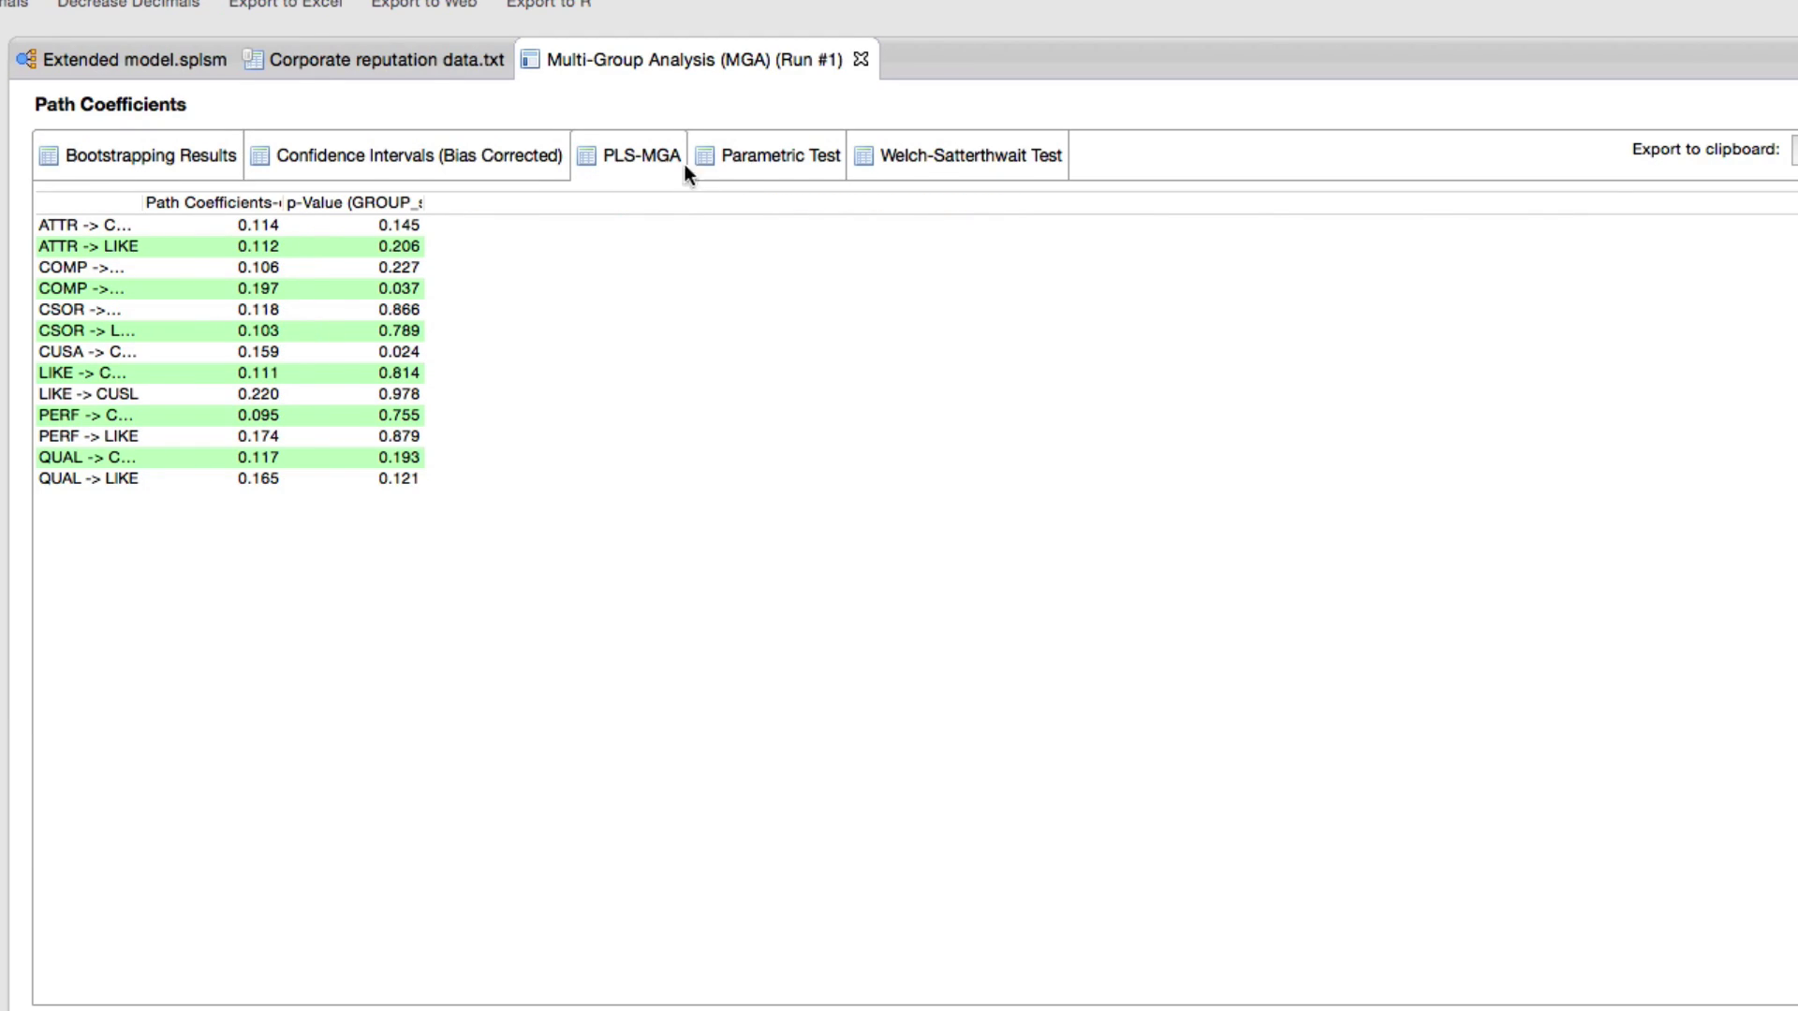
pyautogui.click(741, 168)
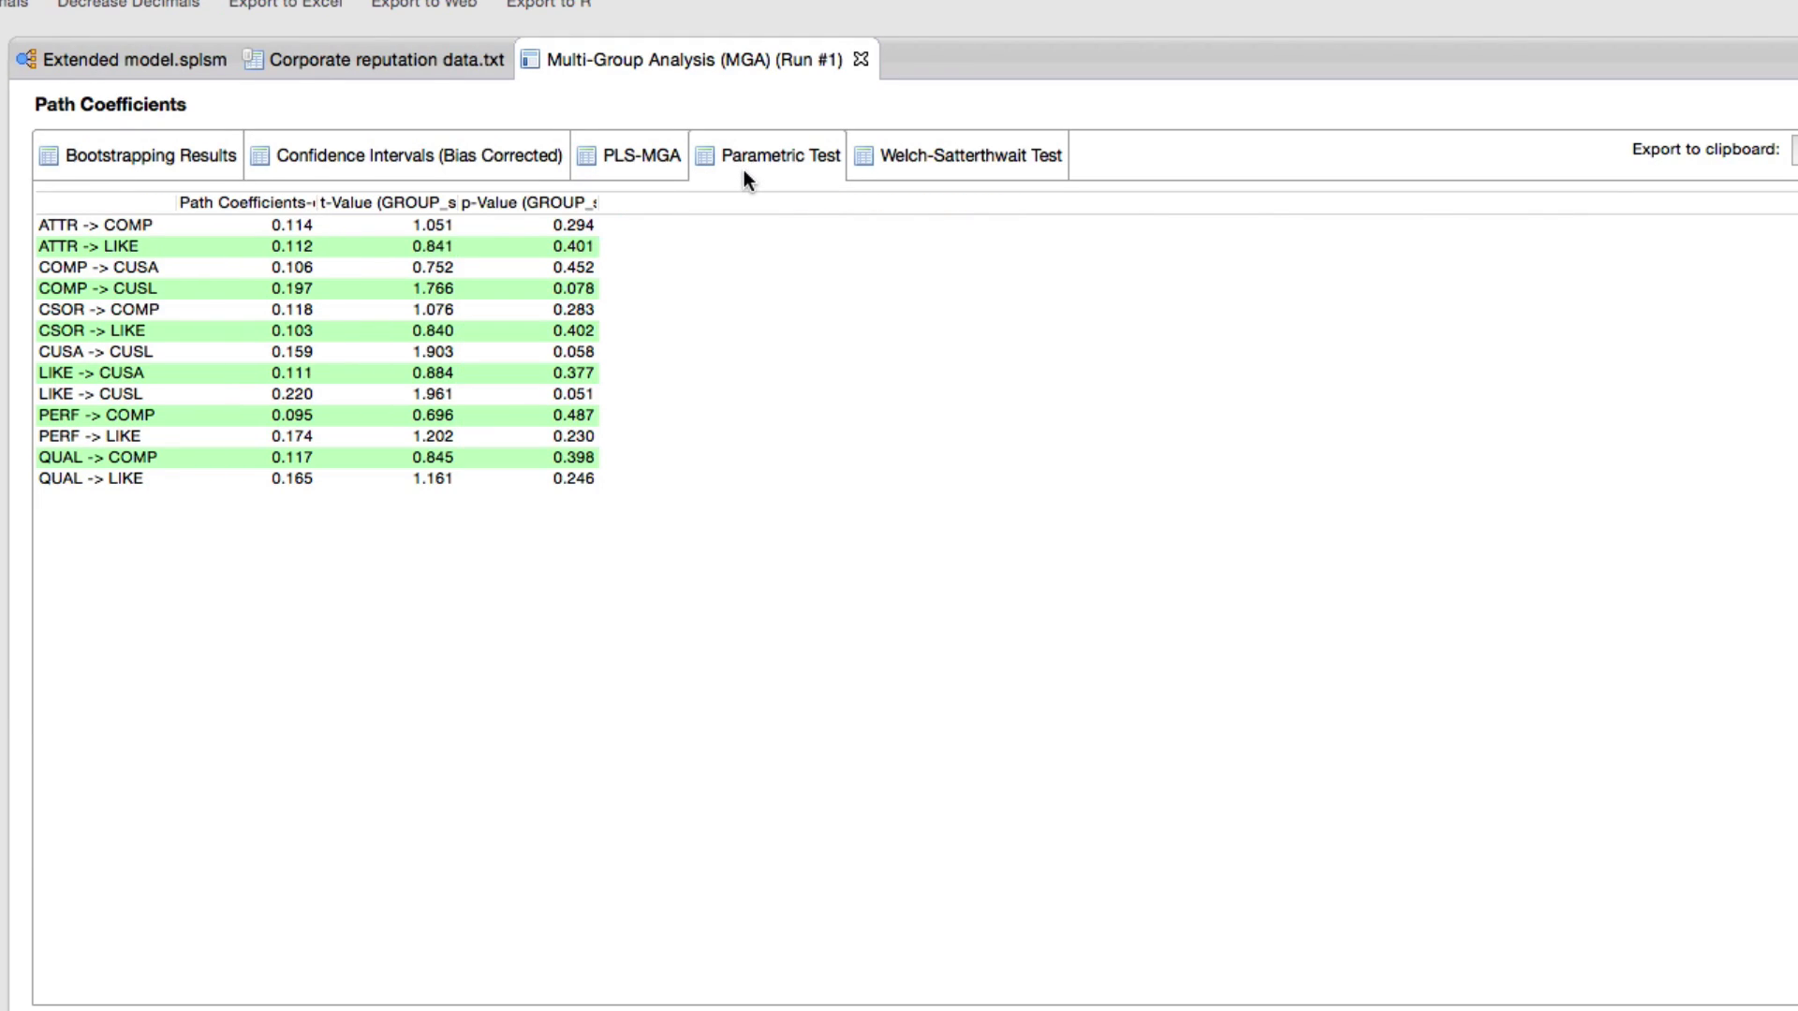
pyautogui.click(919, 174)
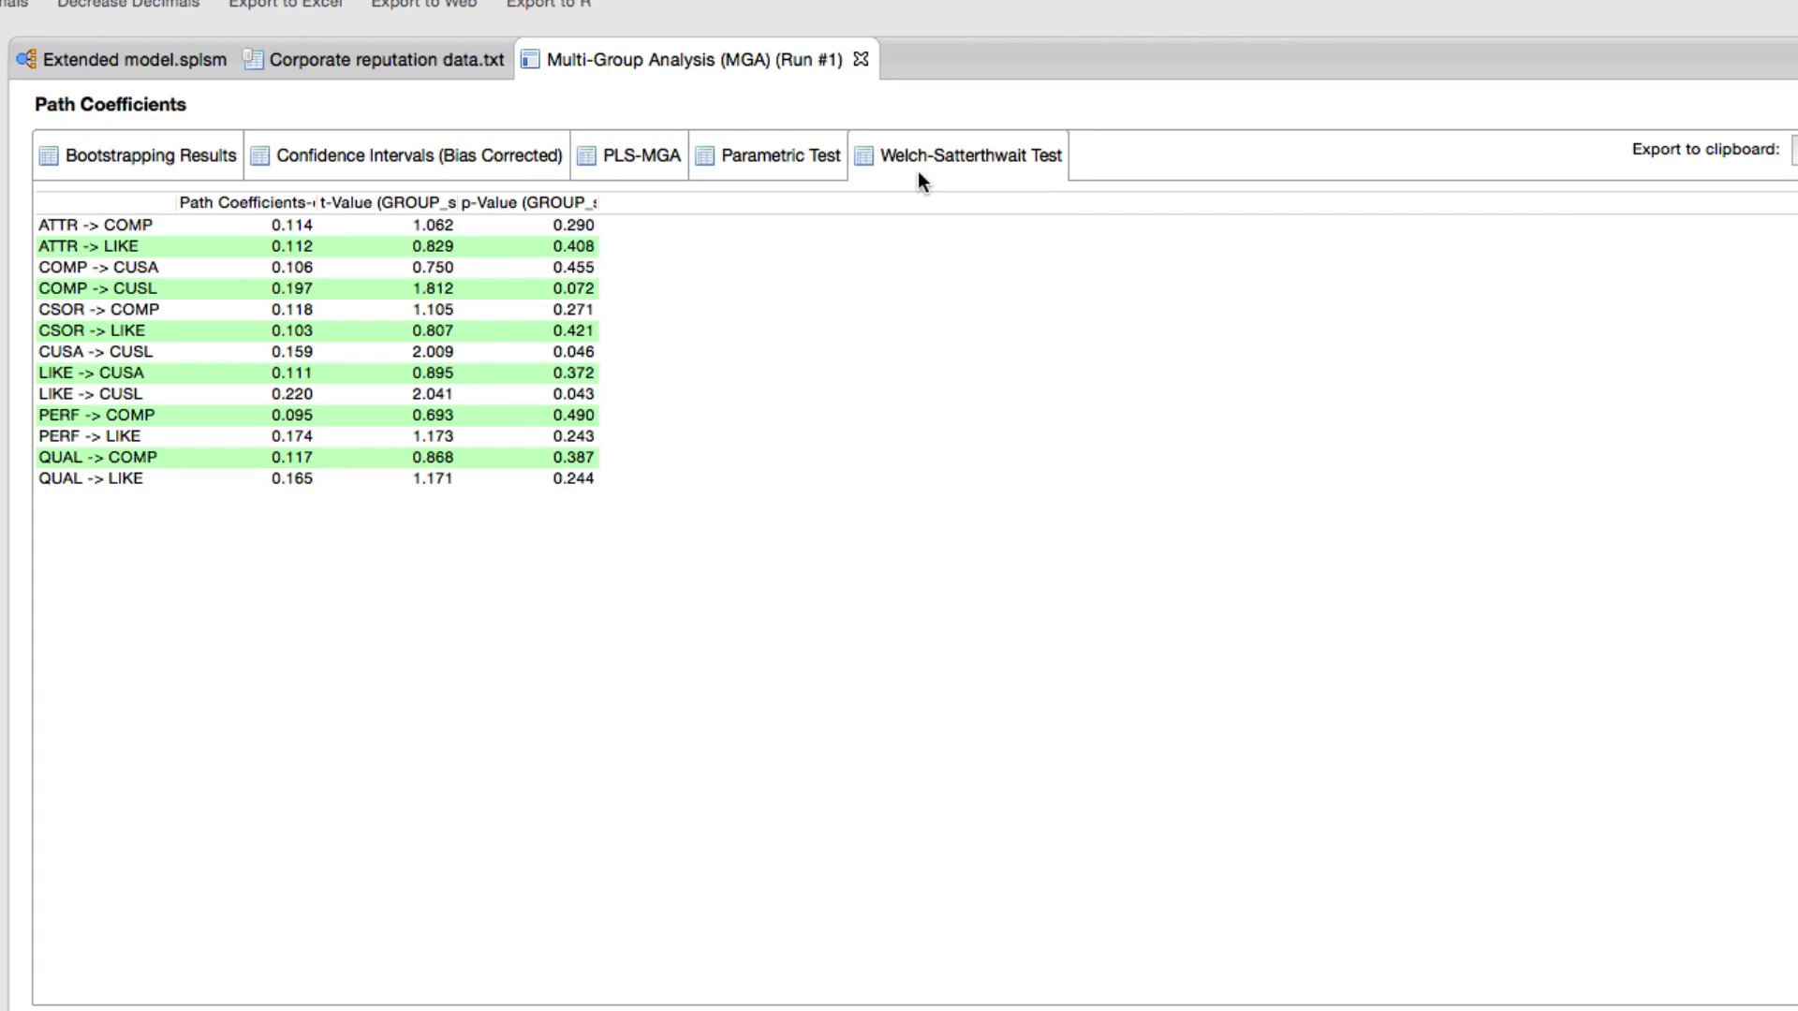
# Step: Return to the PLS-MGA results and widen the path name, difference and p-value columns
pyautogui.click(634, 175)
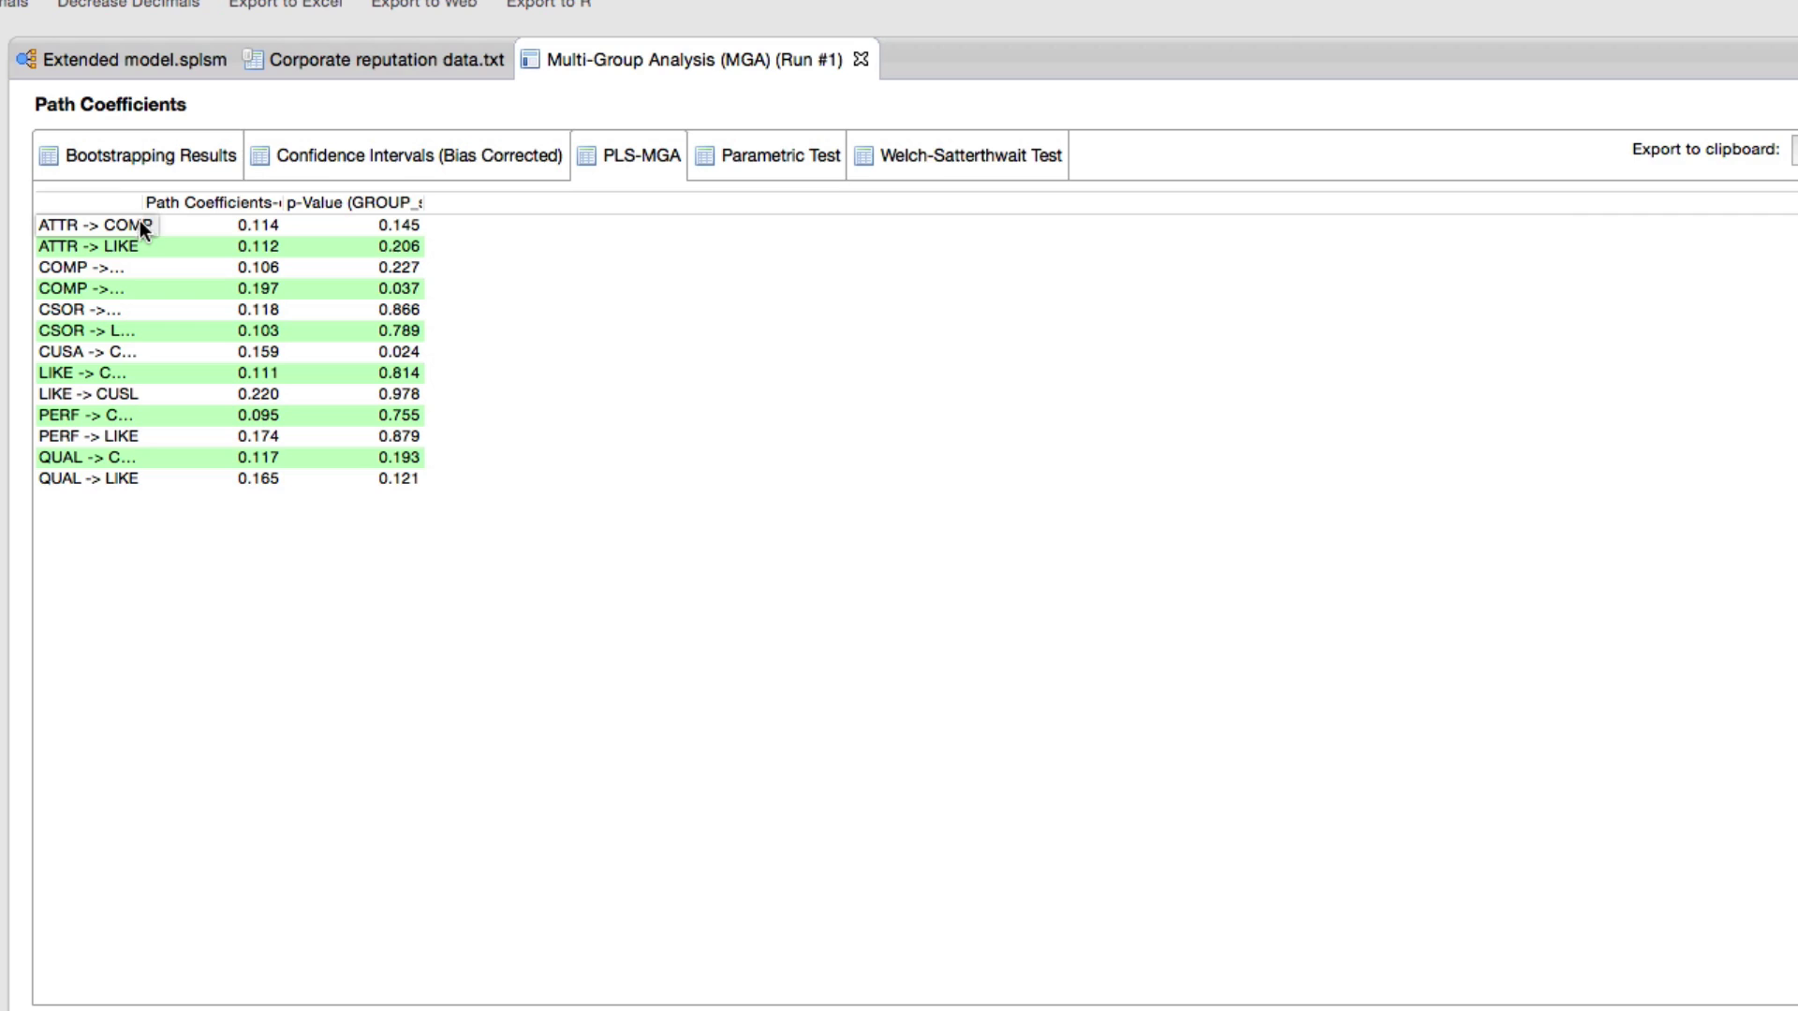
pyautogui.moveTo(142, 208); pyautogui.dragTo(271, 213)
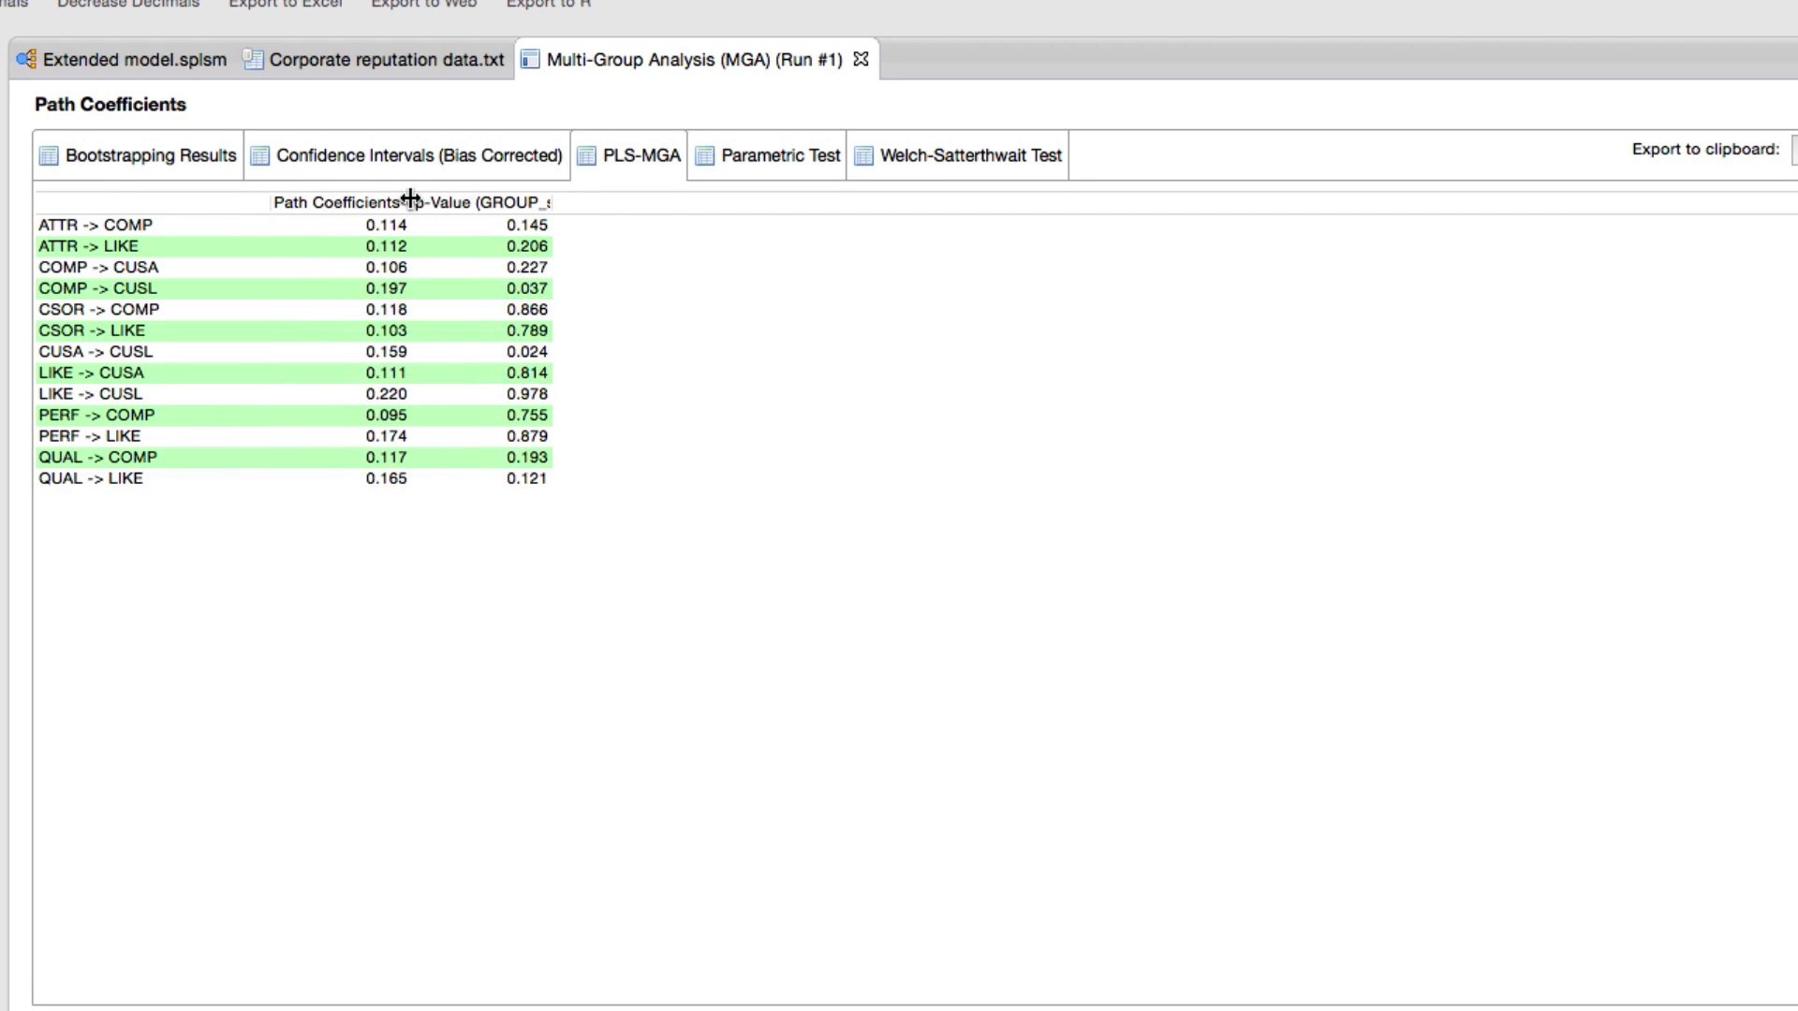
pyautogui.moveTo(408, 189); pyautogui.dragTo(863, 200)
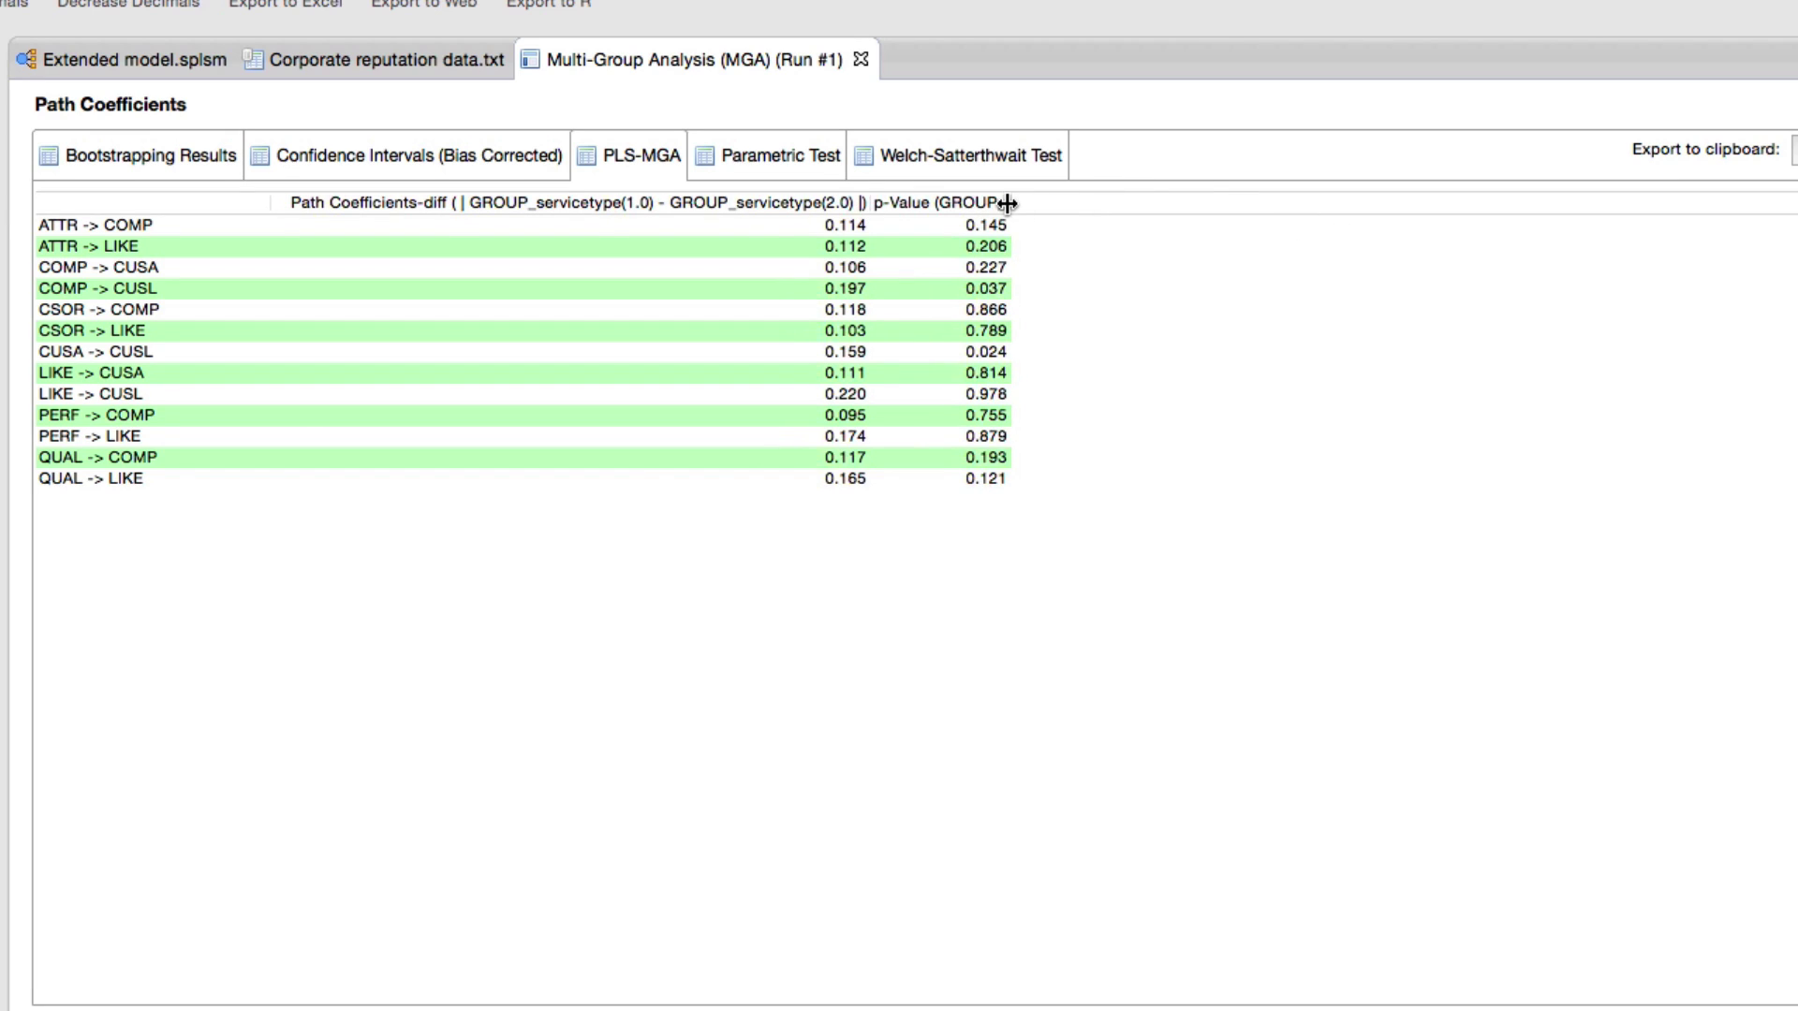
pyautogui.moveTo(1006, 203); pyautogui.dragTo(1449, 227)
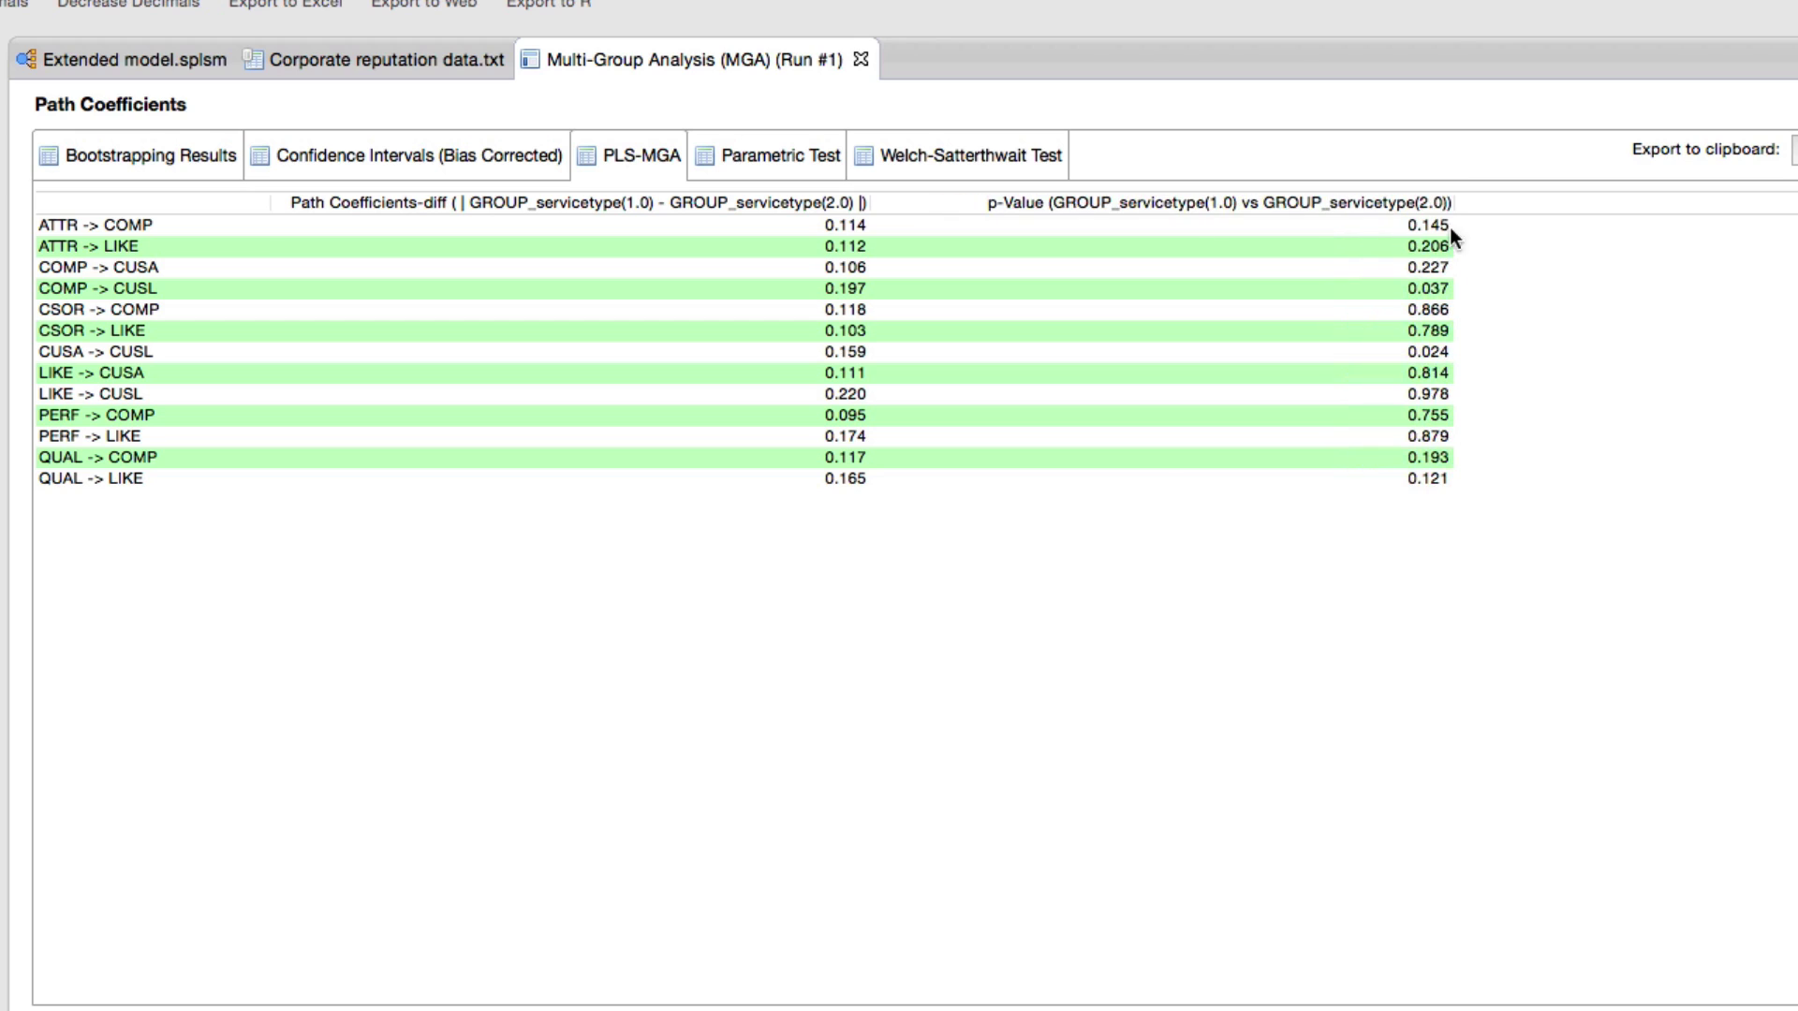
pyautogui.click(181, 353)
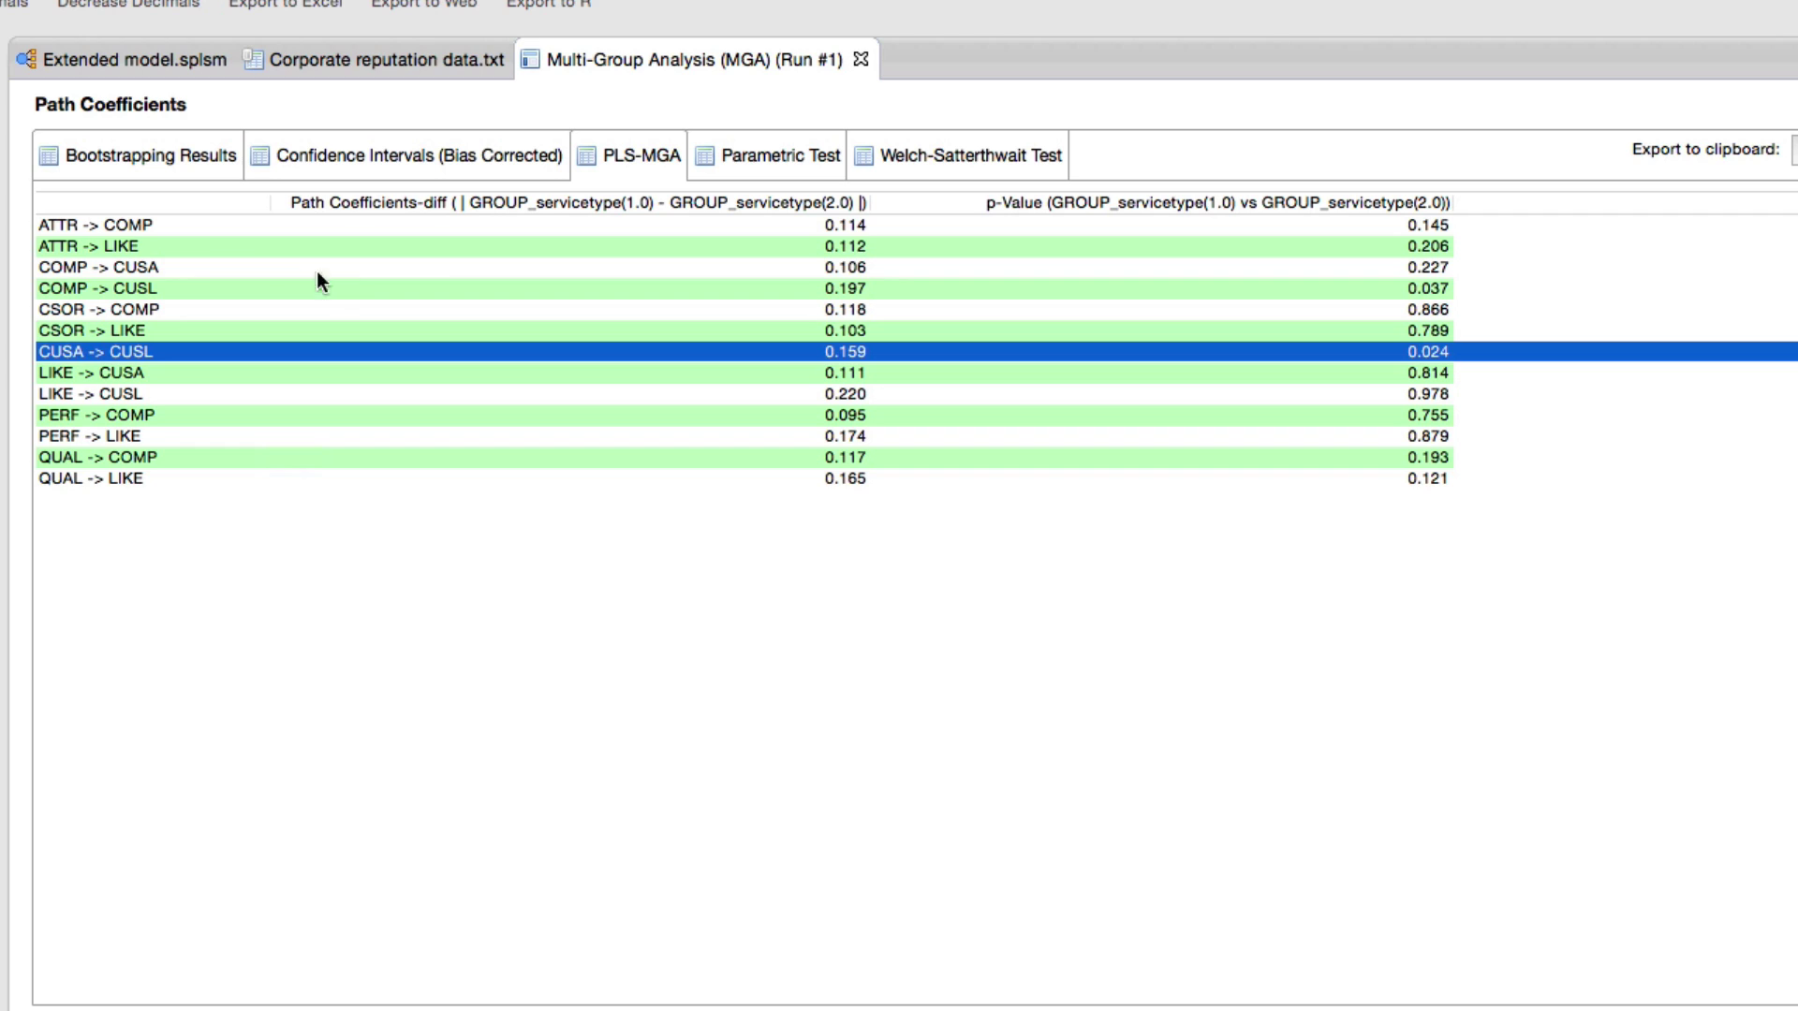
# Step: Highlight COMP→CUSL and CUSA→CUSL as significant (p < 0.05), contrasting non-significant LIKE→CUSL (p 0.978)
pyautogui.click(217, 293)
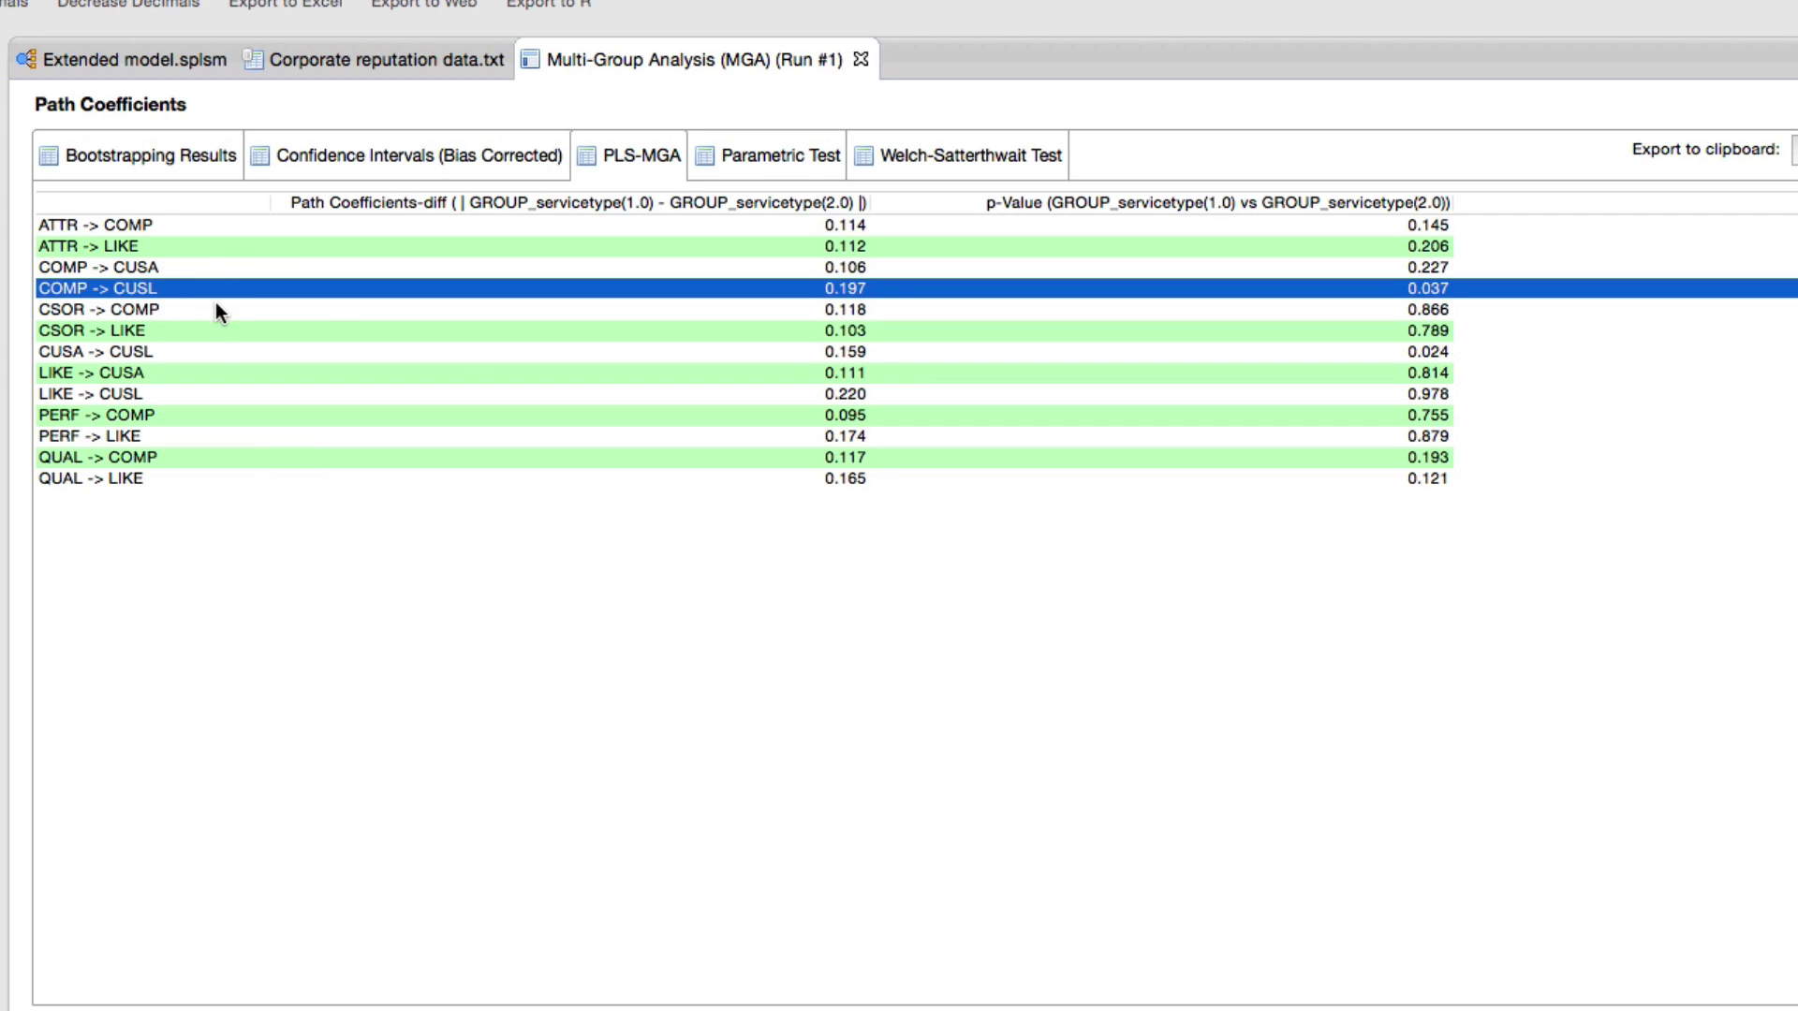
pyautogui.click(208, 351)
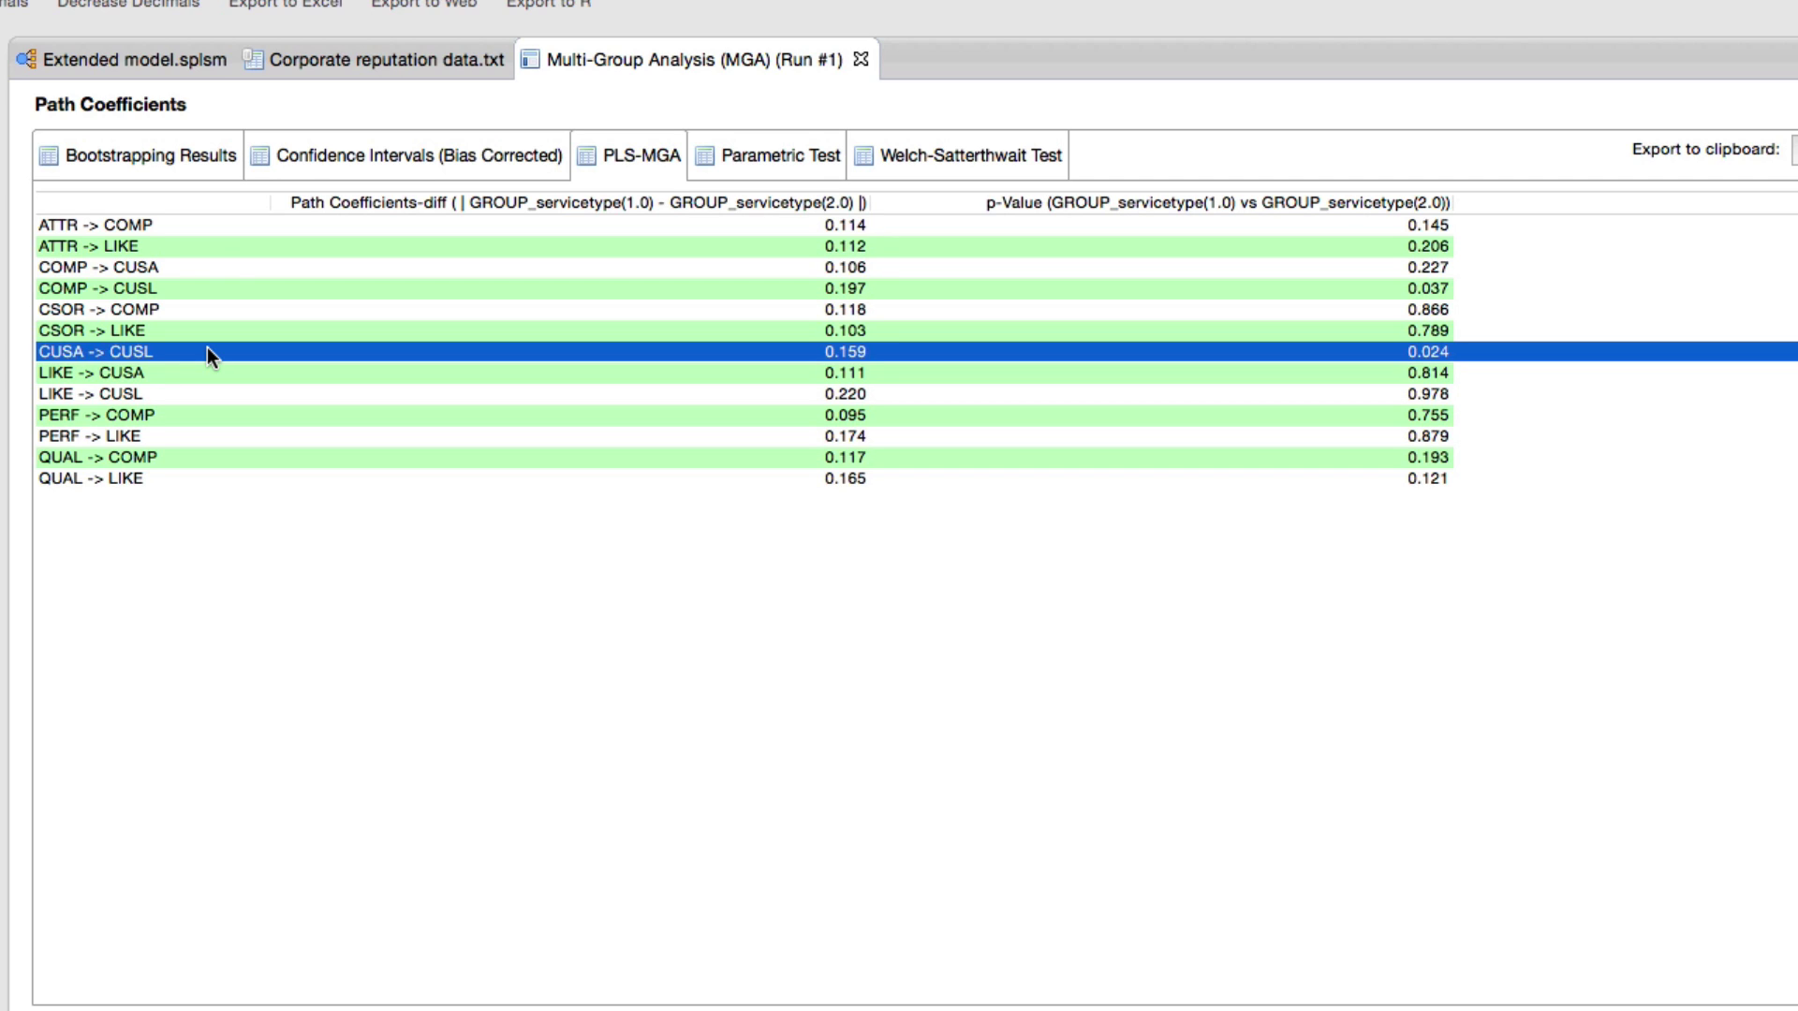
pyautogui.click(207, 394)
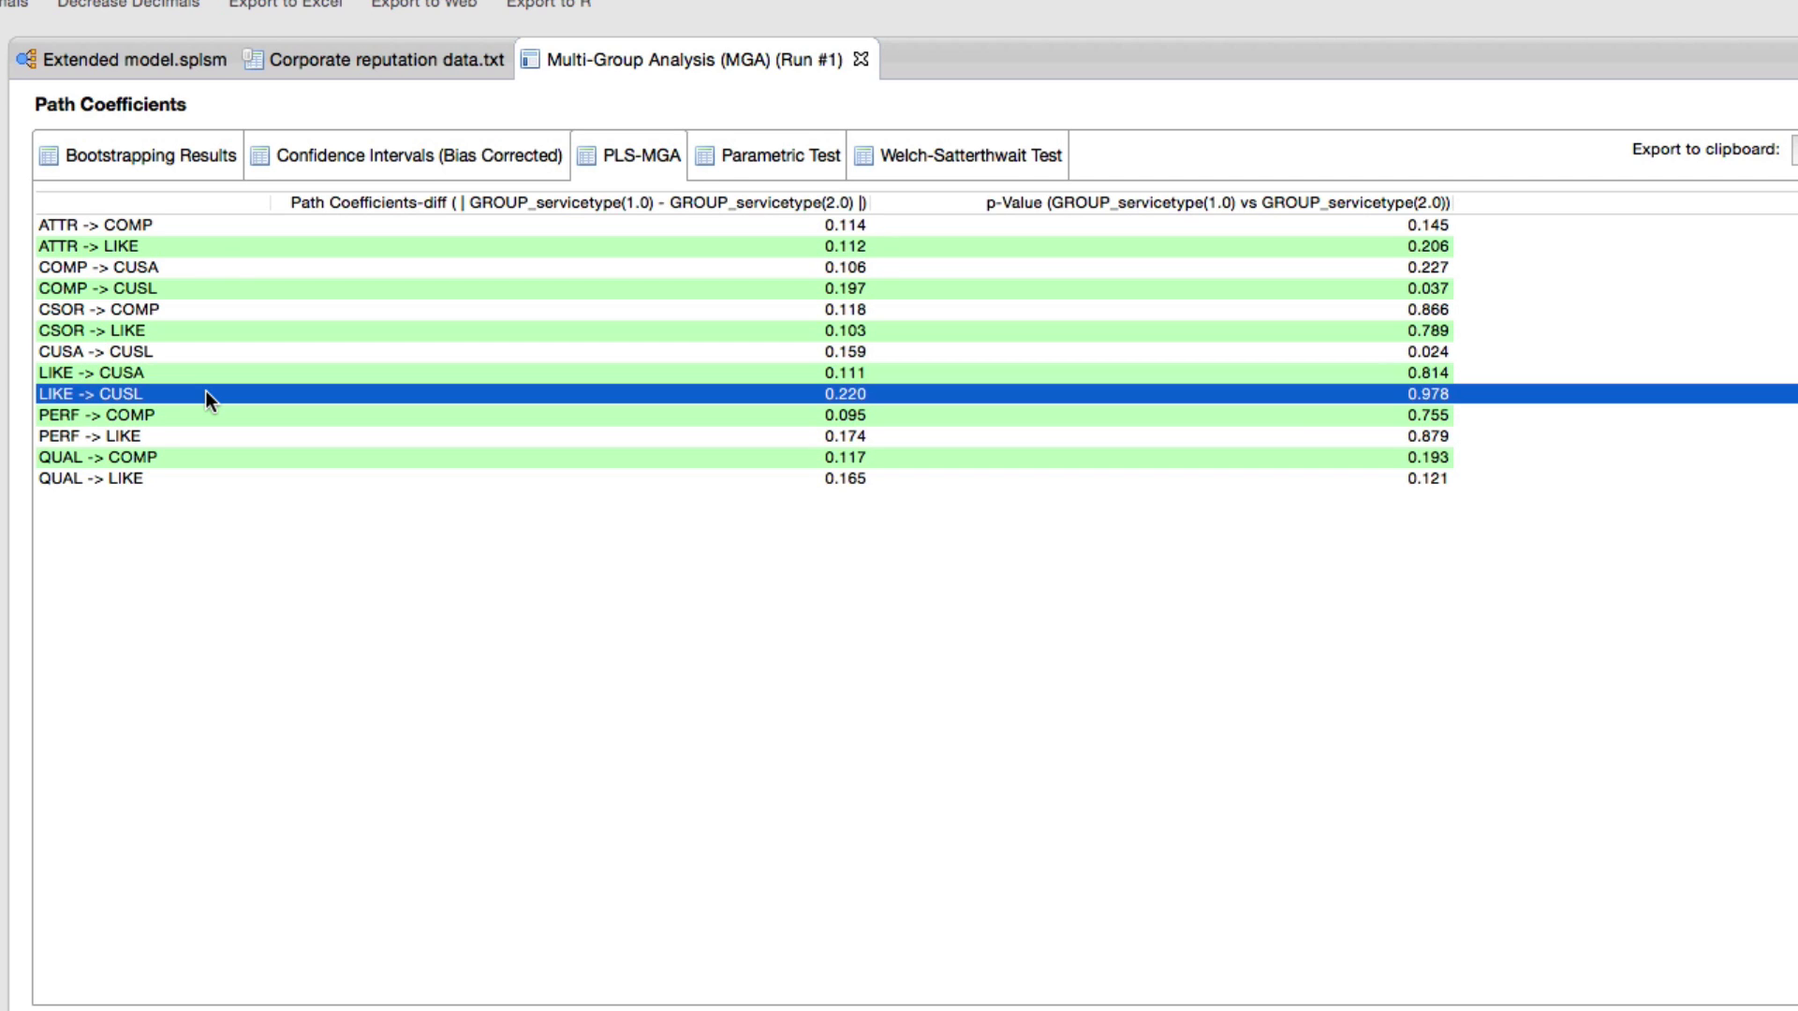